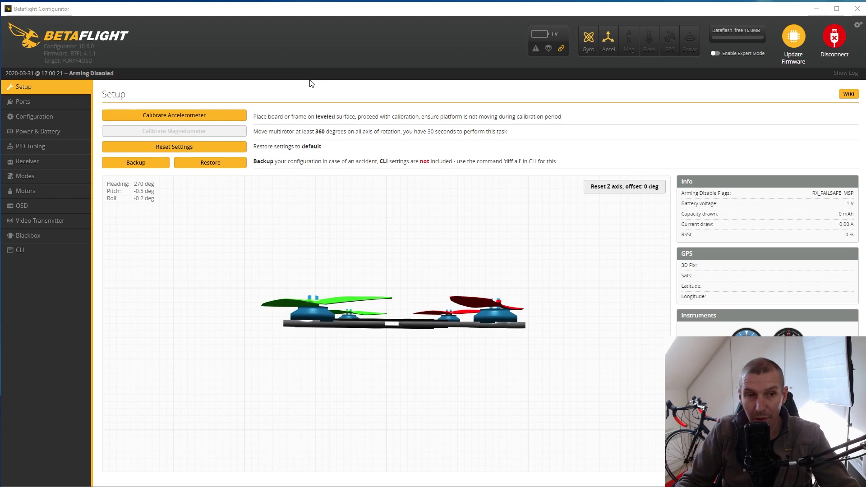
Calibrate the accelerometer with the quad held level and reset the Z axis of the 3D model preview.
click(179, 117)
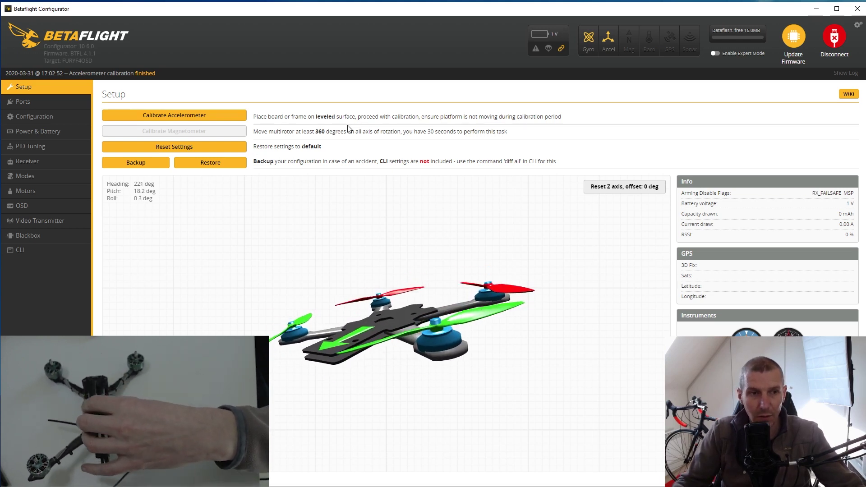
click(630, 190)
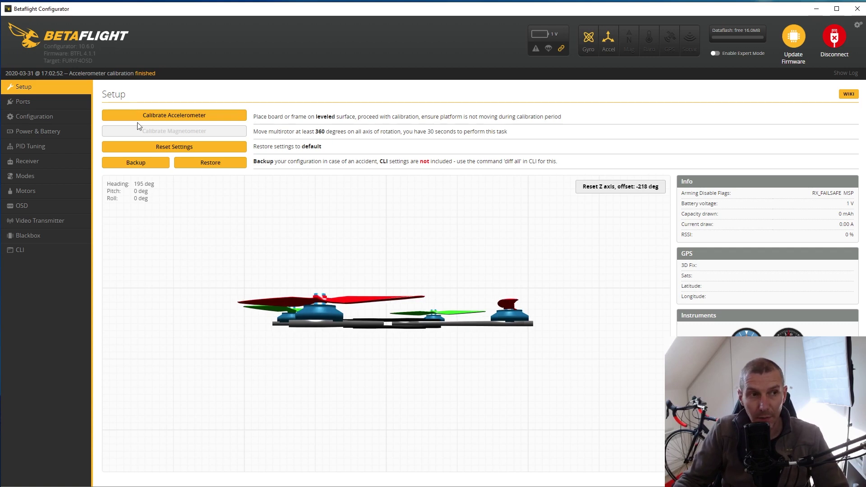
In the port configuration, set UART6 telemetry output to SmartPort and the UART3 peripheral to VTX (TBS SmartAudio).
click(36, 104)
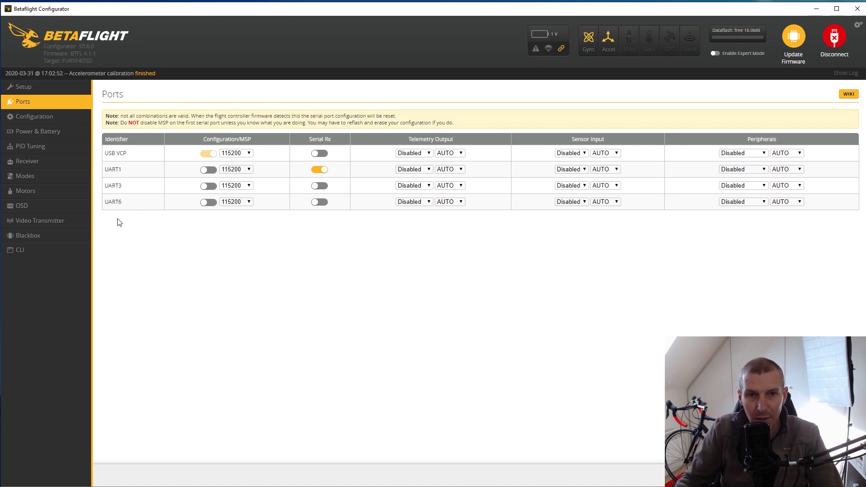
click(422, 203)
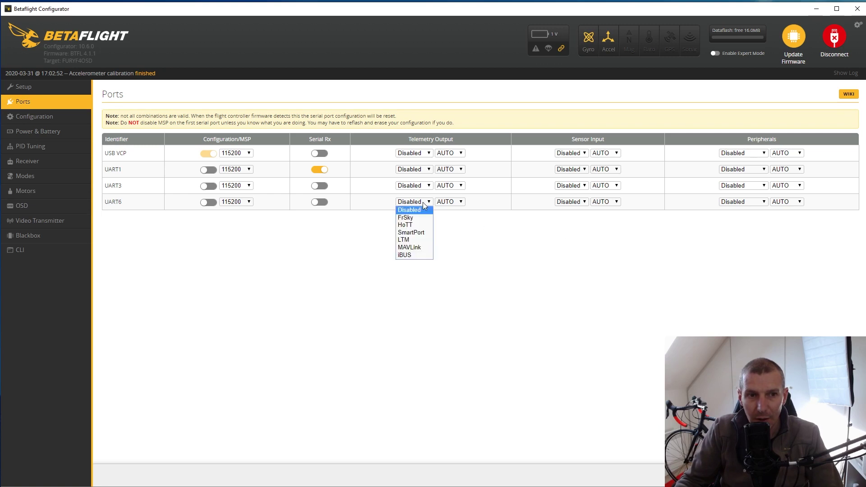
click(424, 234)
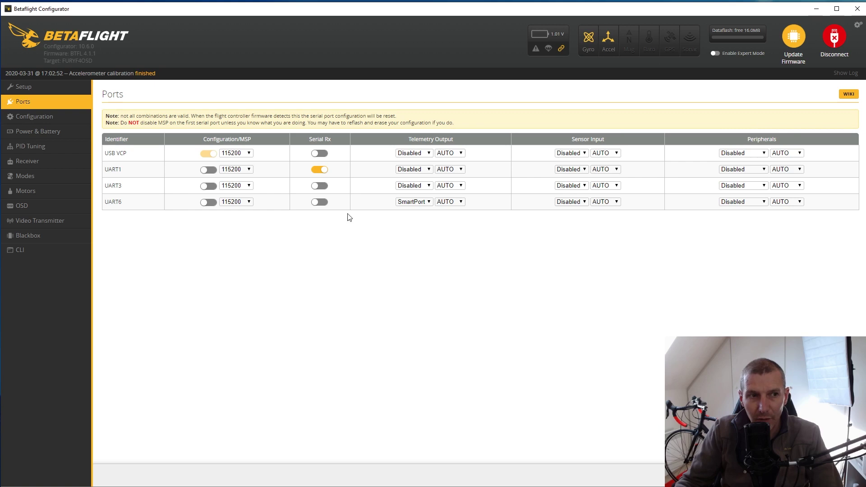
click(765, 186)
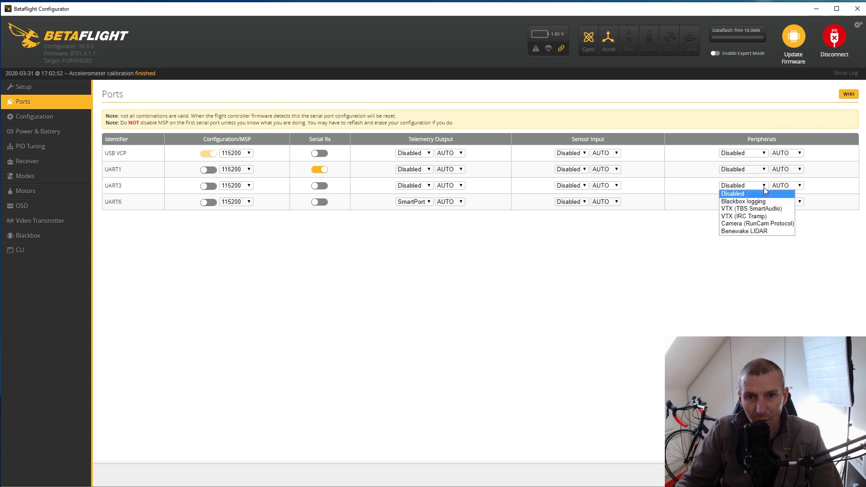
click(775, 210)
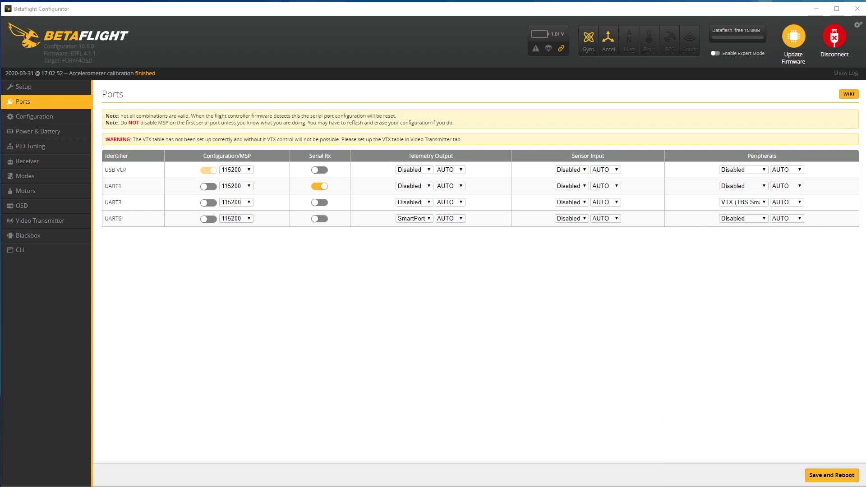
Save the port settings with a reboot, and reconnect to the flight controller to review the saved ports.
click(832, 475)
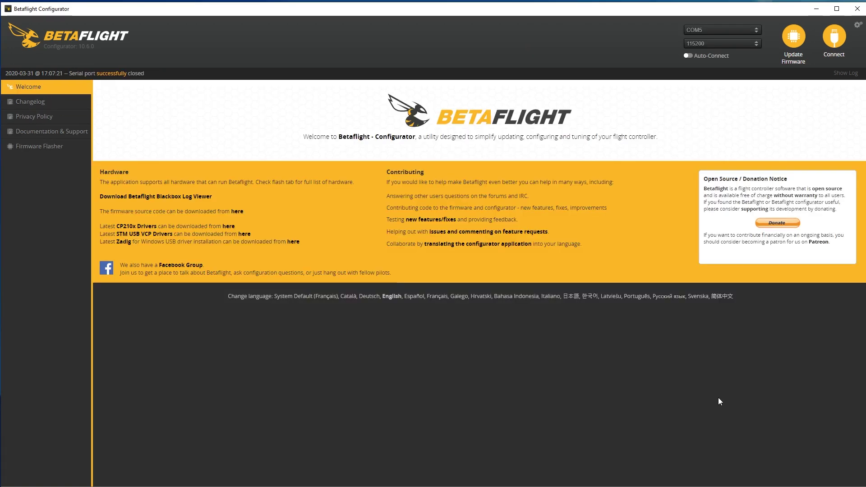
click(834, 37)
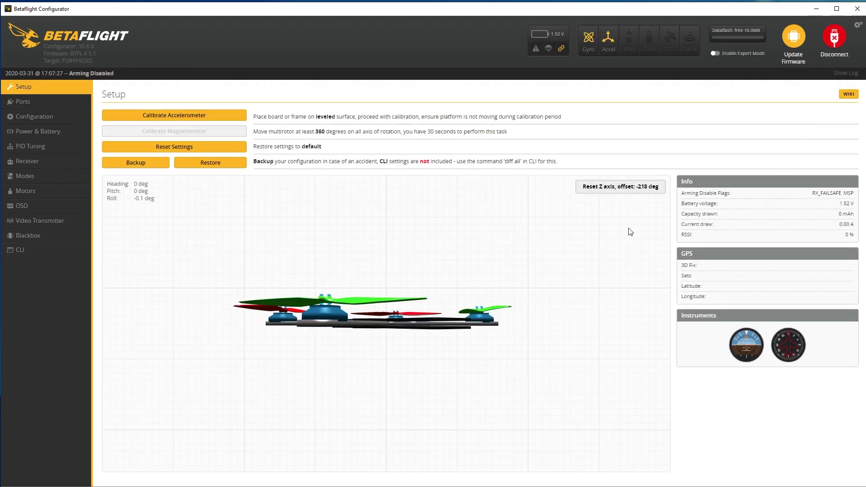
click(32, 102)
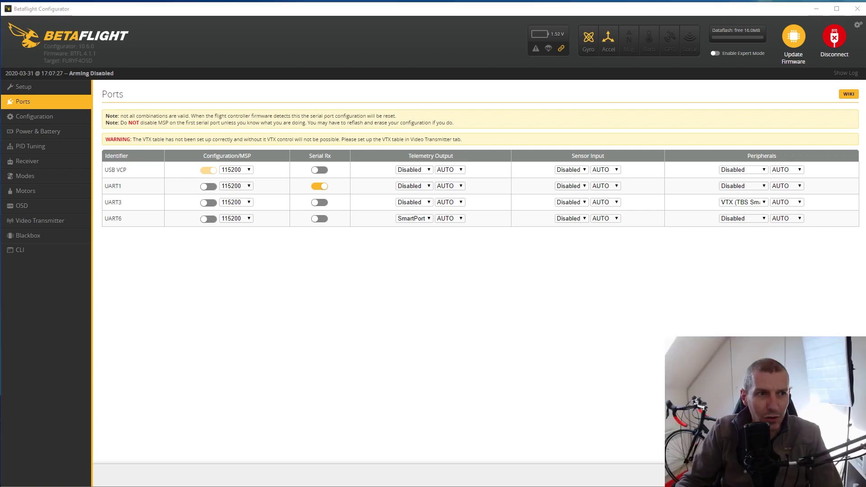
In the system configuration, set both the gyro update frequency and the PID loop frequency to 4 kHz.
click(35, 119)
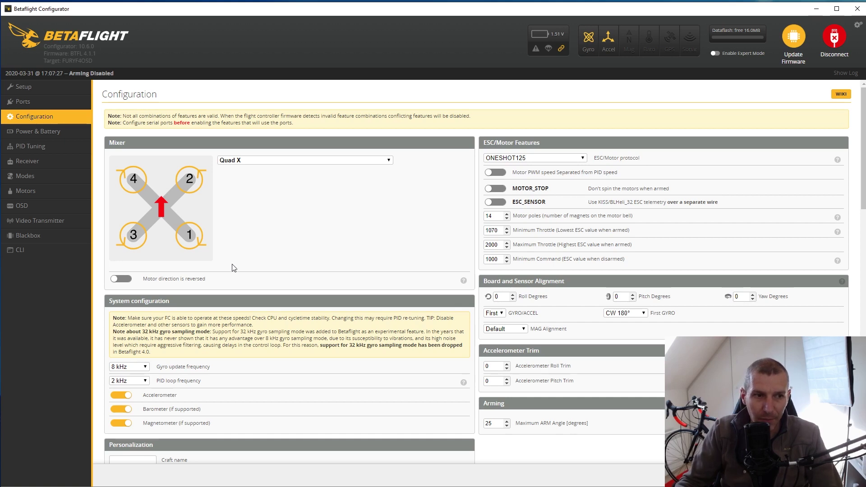
scroll(233, 267, down, 2)
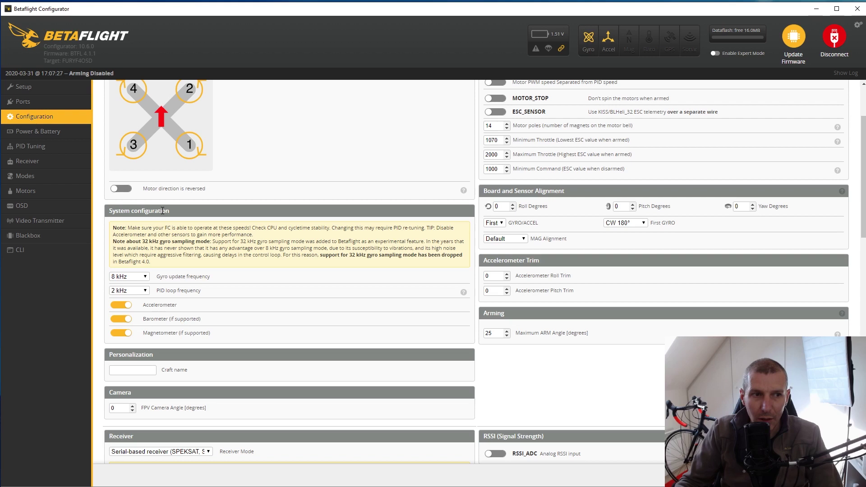
click(145, 281)
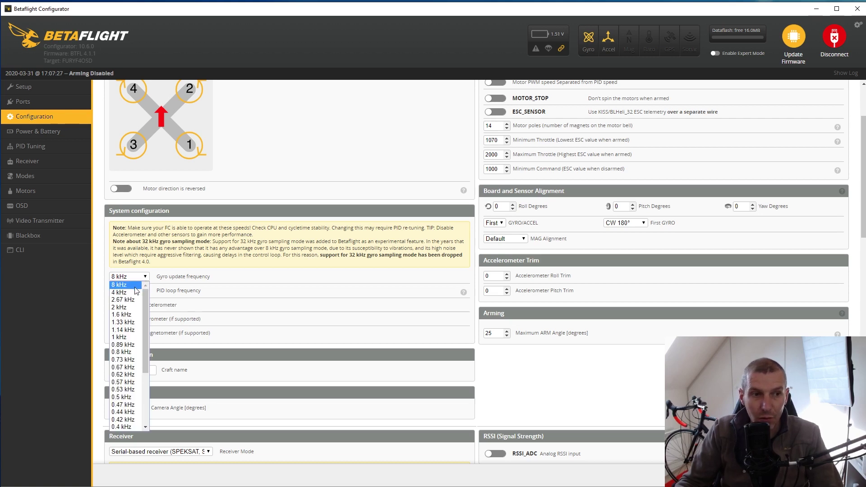
click(133, 293)
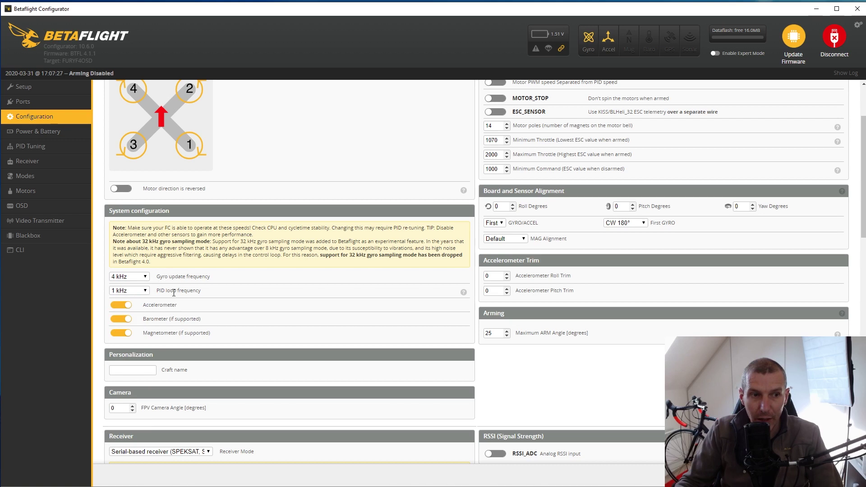
click(147, 292)
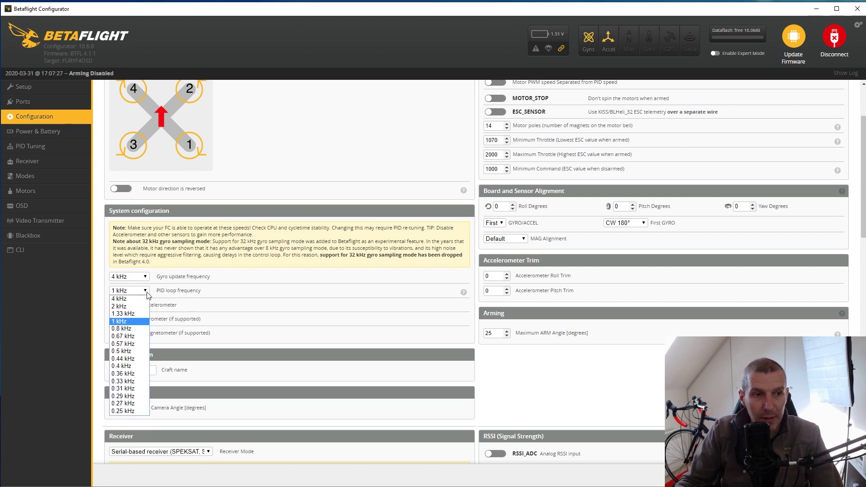
click(139, 302)
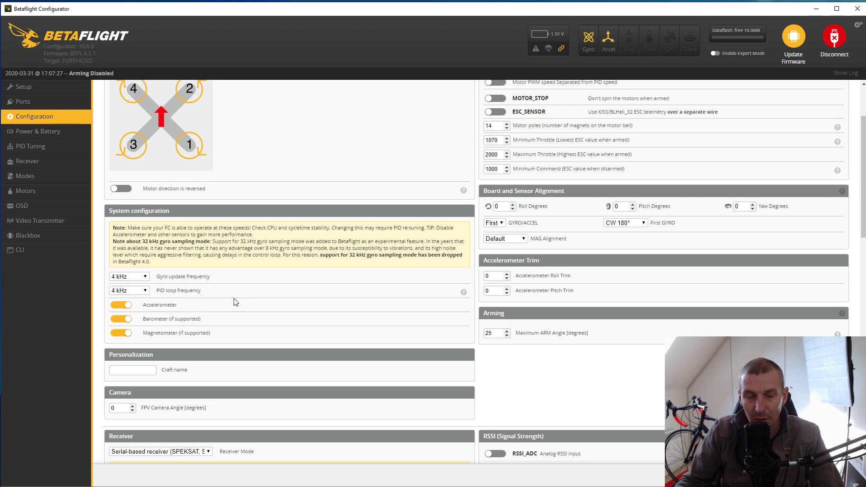
Disable the accelerometer, barometer and magnetometer in the system configuration.
click(122, 306)
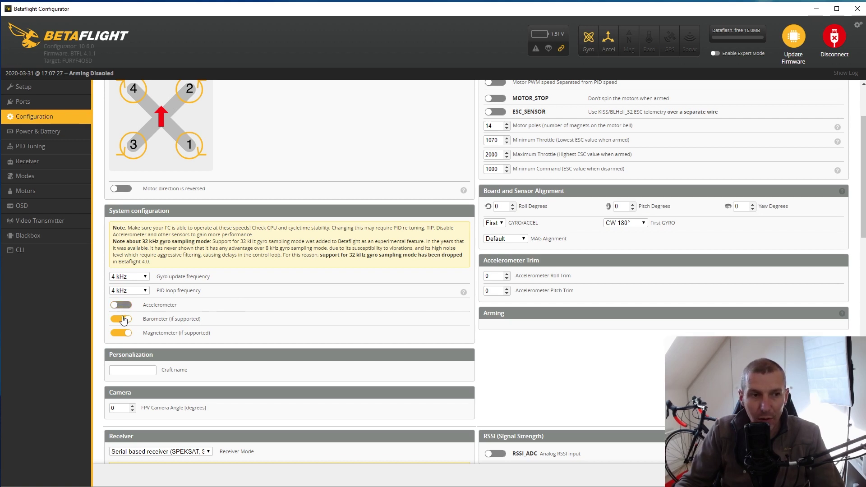
click(122, 319)
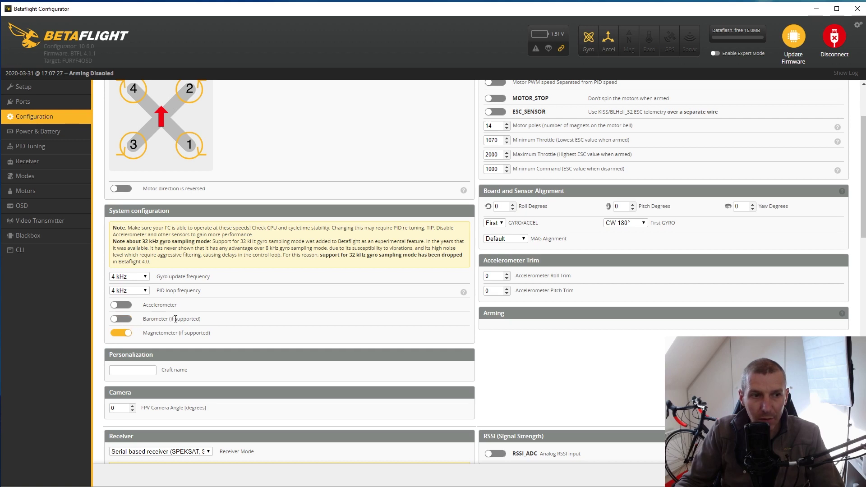
click(121, 333)
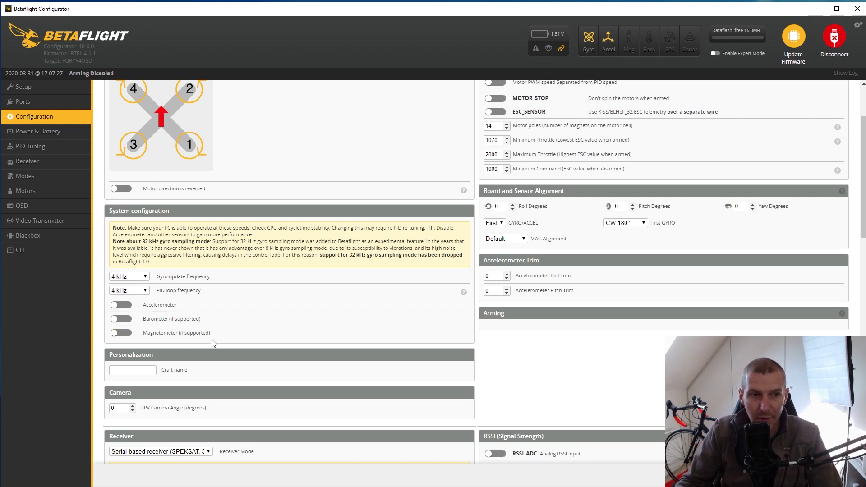
Set the craft name to Windy FPV and choose SBUS as the serial receiver provider.
click(127, 368)
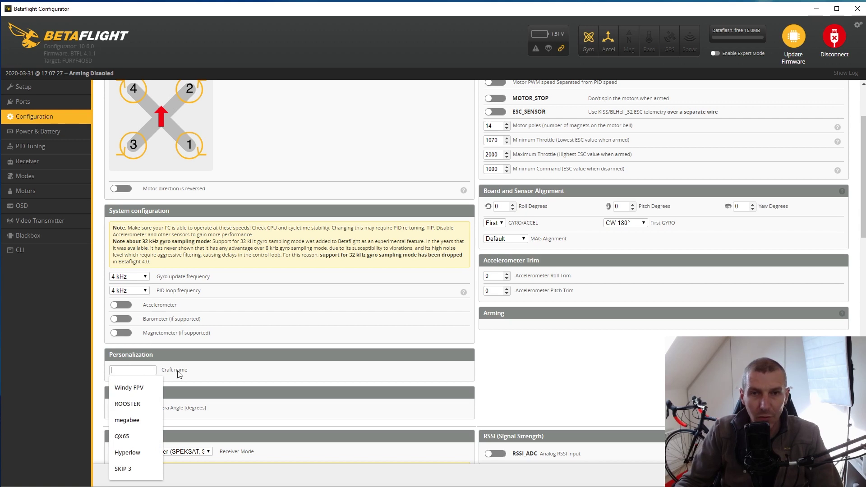
click(140, 388)
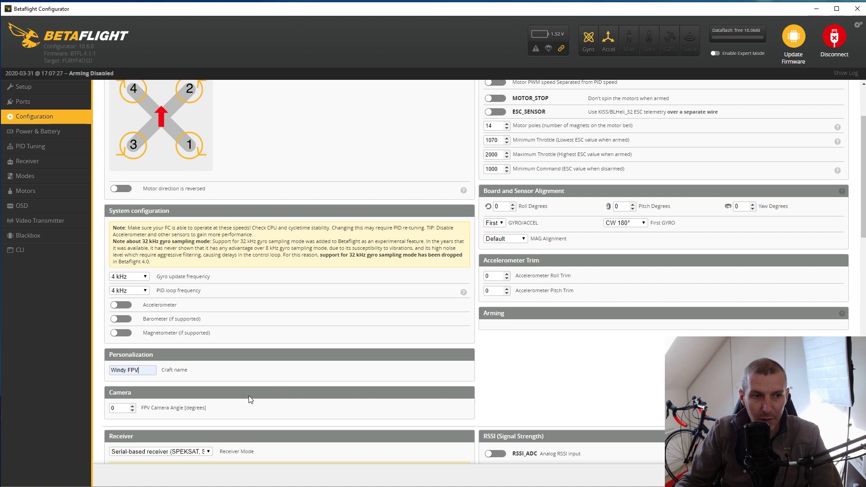
scroll(251, 400, down, 2)
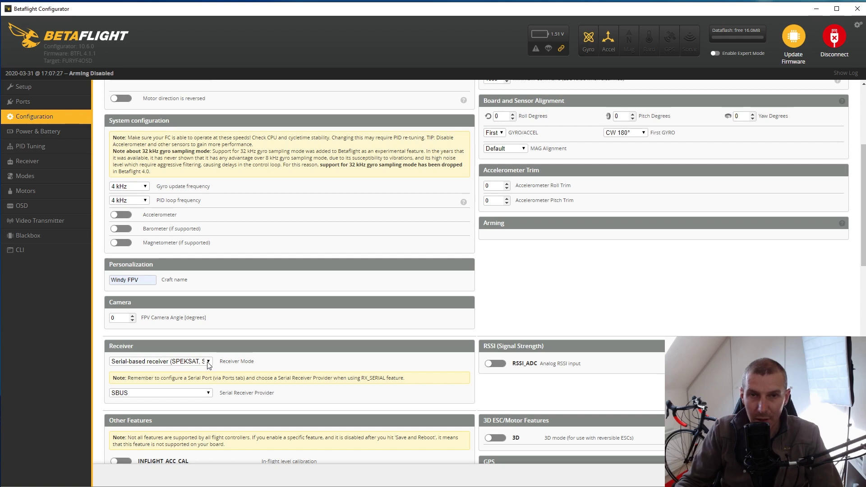
click(207, 393)
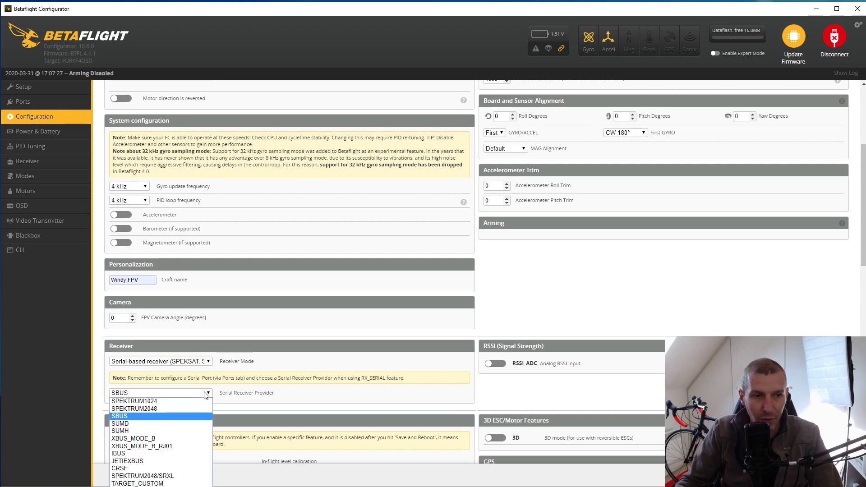
click(177, 415)
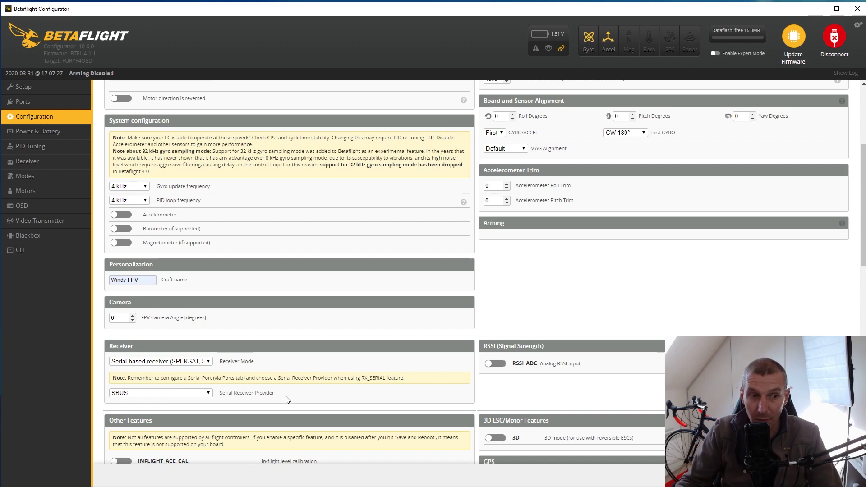
Enable the TELEMETRY feature among the other features of the configuration.
scroll(289, 396, down, 1)
scroll(289, 396, down, 4)
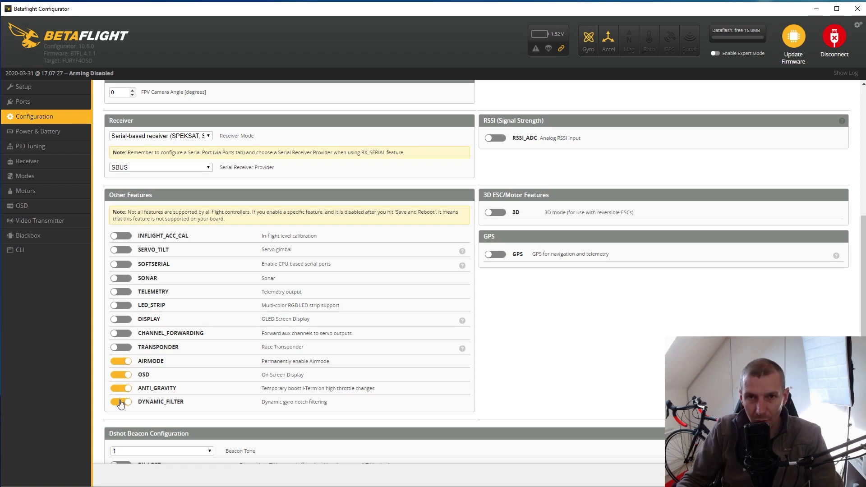
click(120, 293)
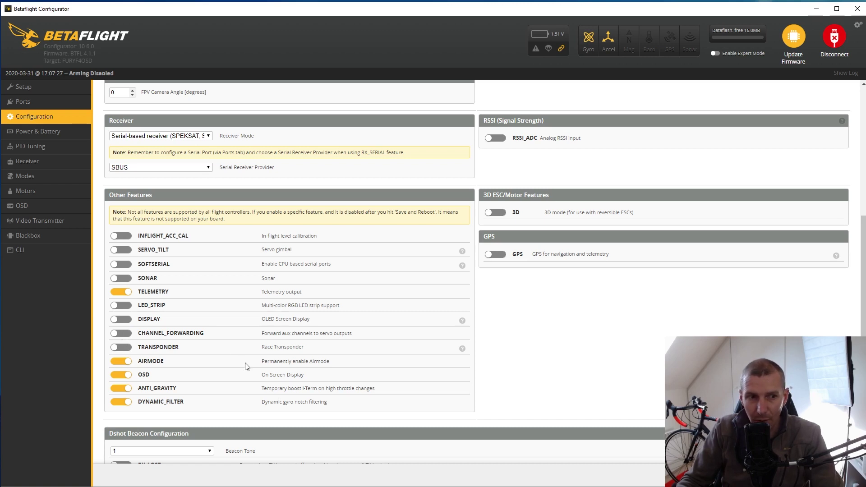
Enable the RX_LOST and RX_SET beeps in the Dshot beacon configuration.
scroll(246, 366, down, 2)
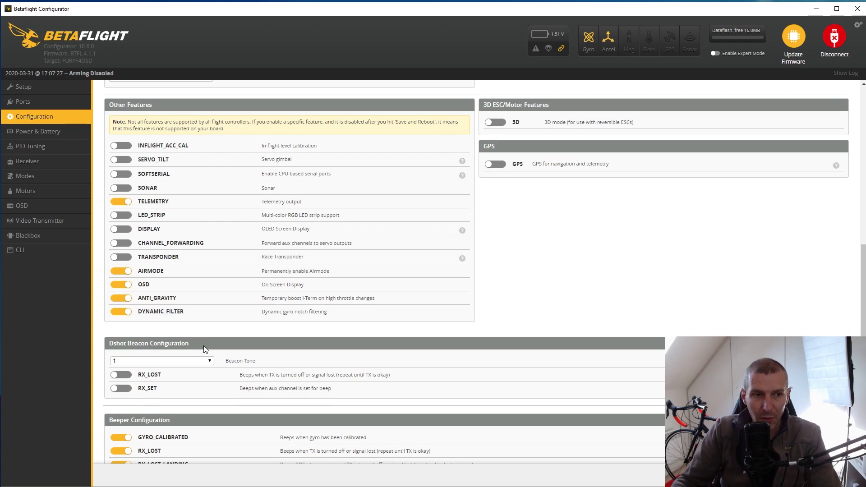
click(121, 378)
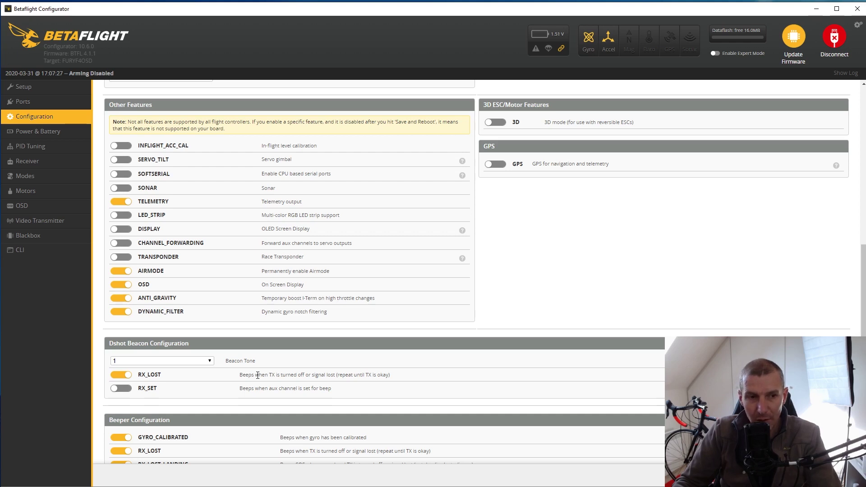
click(122, 389)
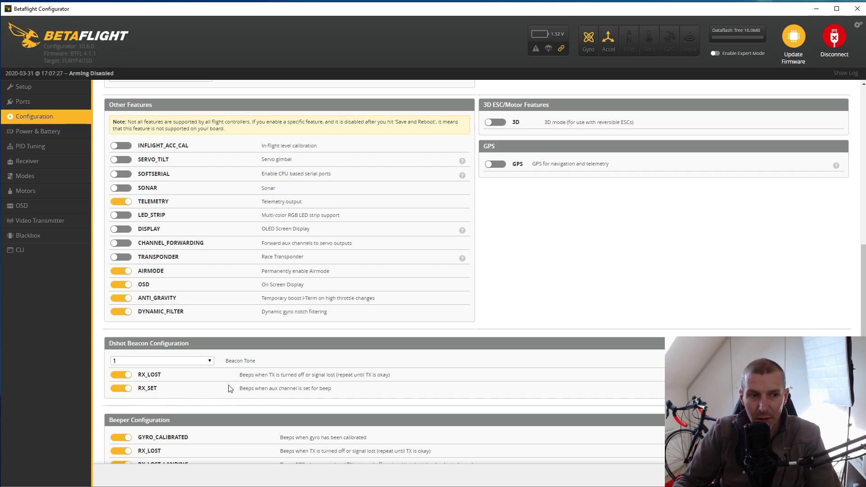
Set the ESC/Motor protocol to DSHOT300 and enable Bidirectional DShot.
scroll(228, 387, down, 3)
scroll(223, 362, down, 3)
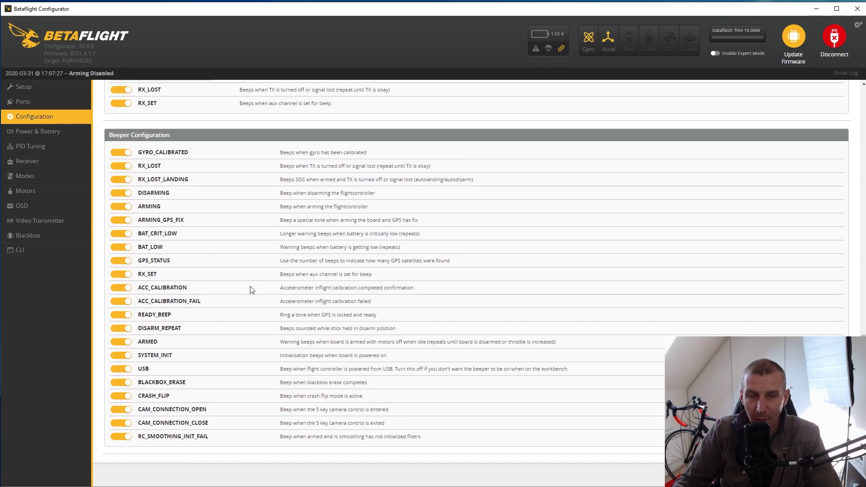
scroll(482, 316, up, 7)
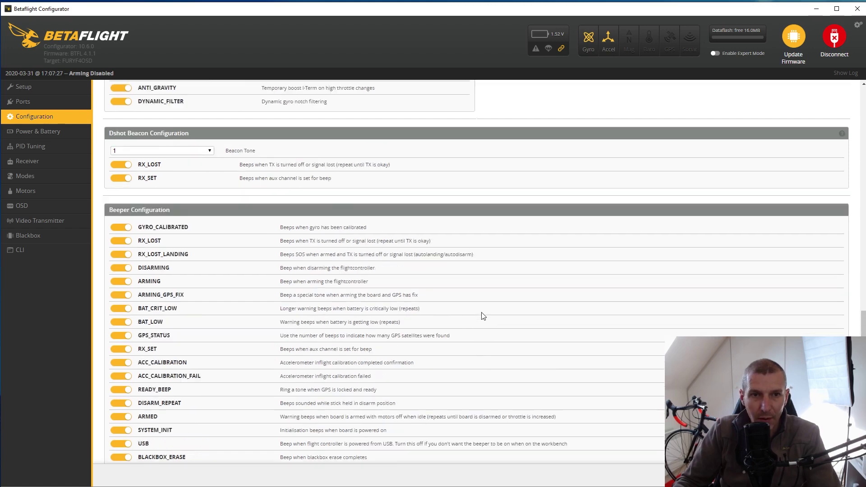
scroll(488, 321, up, 10)
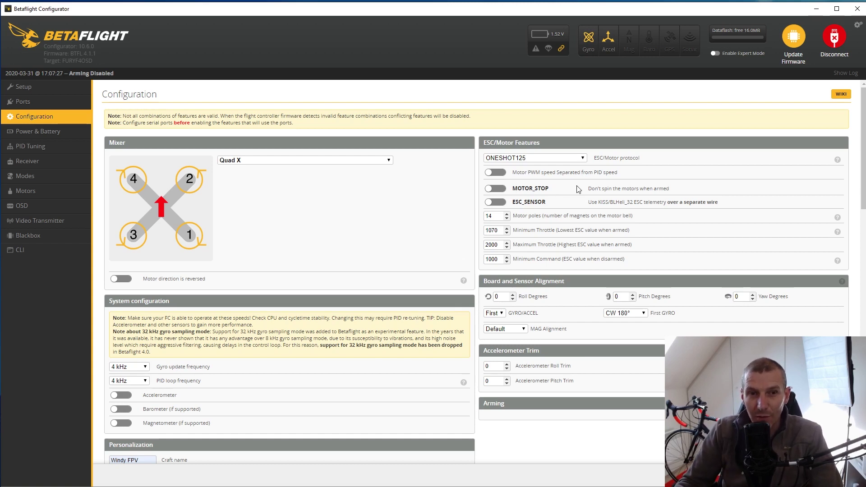
click(582, 159)
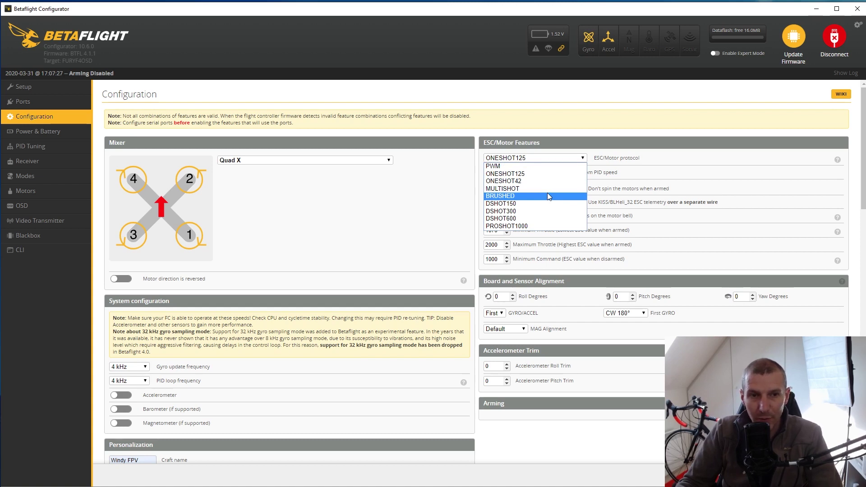
click(544, 210)
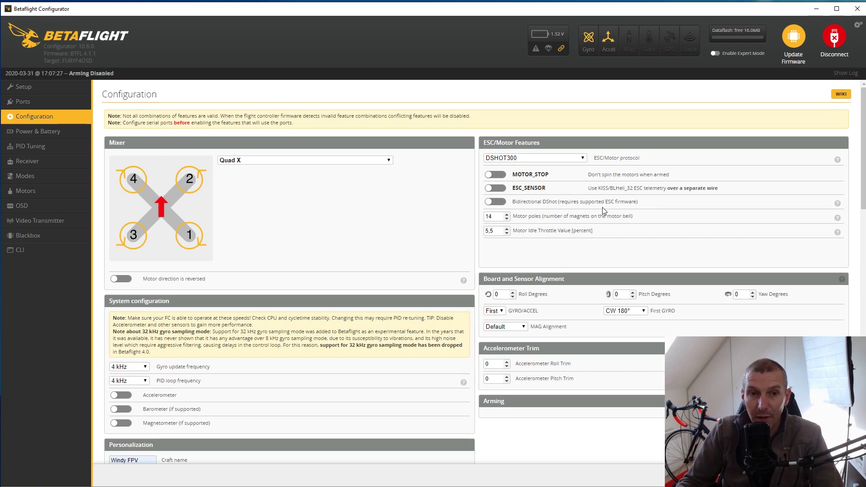
click(496, 203)
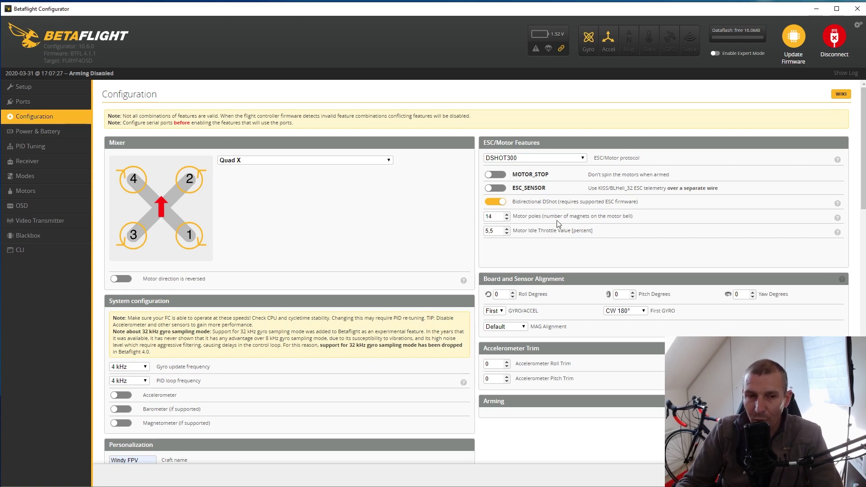
Review the remaining configuration sections, from board and sensor alignment to receiver, other features and GPS.
scroll(588, 235, down, 1)
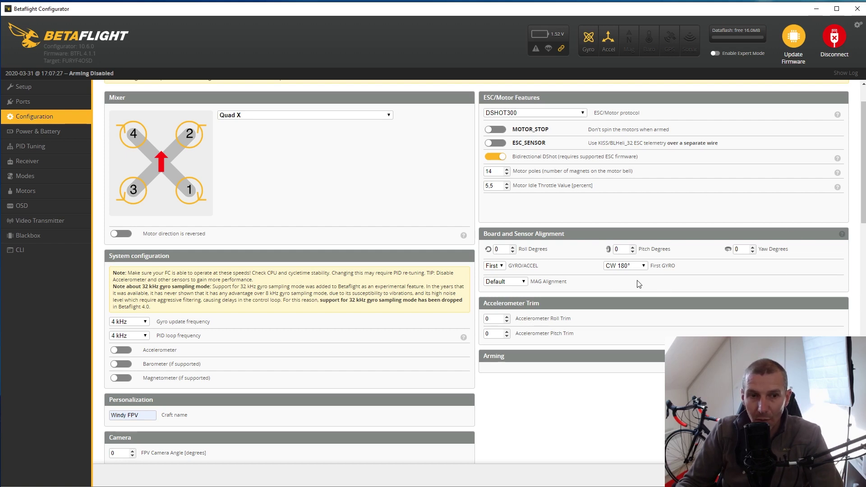
scroll(579, 269, down, 2)
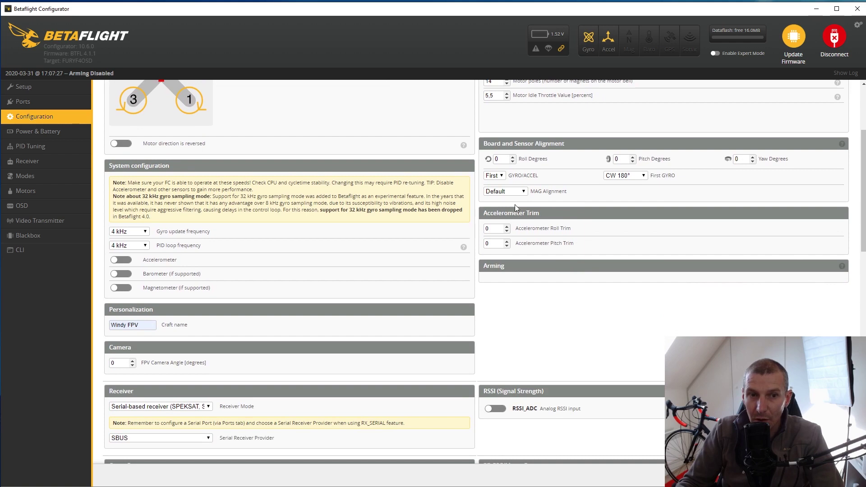
scroll(591, 275, down, 2)
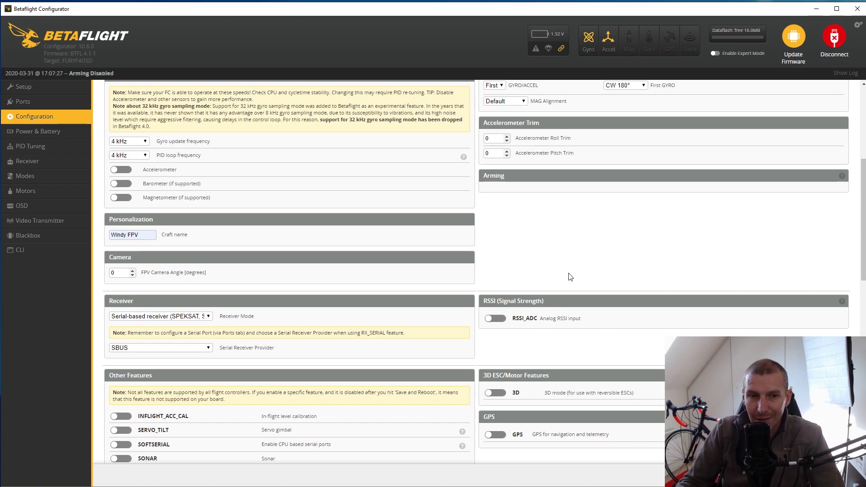
scroll(570, 271, down, 2)
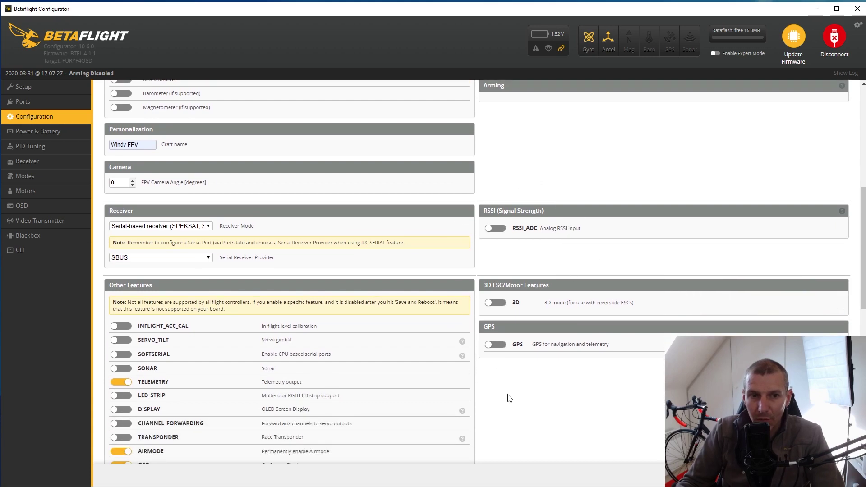
scroll(578, 384, down, 3)
scroll(579, 384, down, 4)
scroll(579, 385, up, 6)
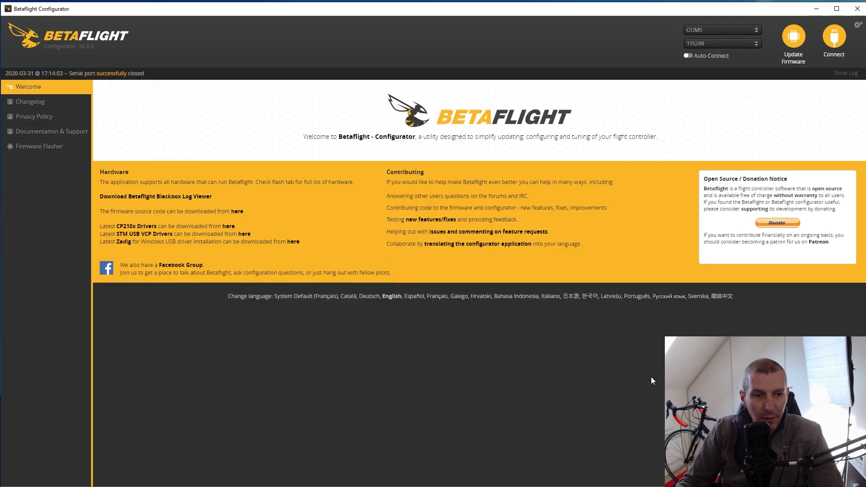
Reconnect to the flight controller and set both the voltage and current meter sources to Onboard ADC.
click(834, 43)
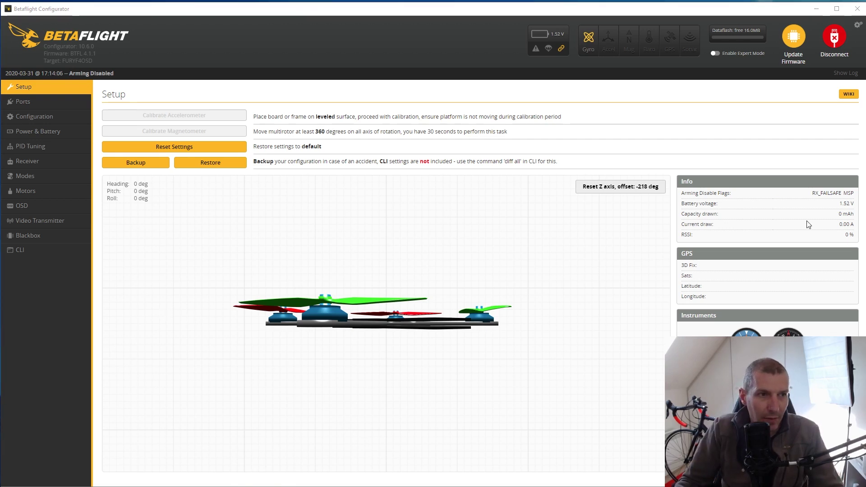
click(50, 132)
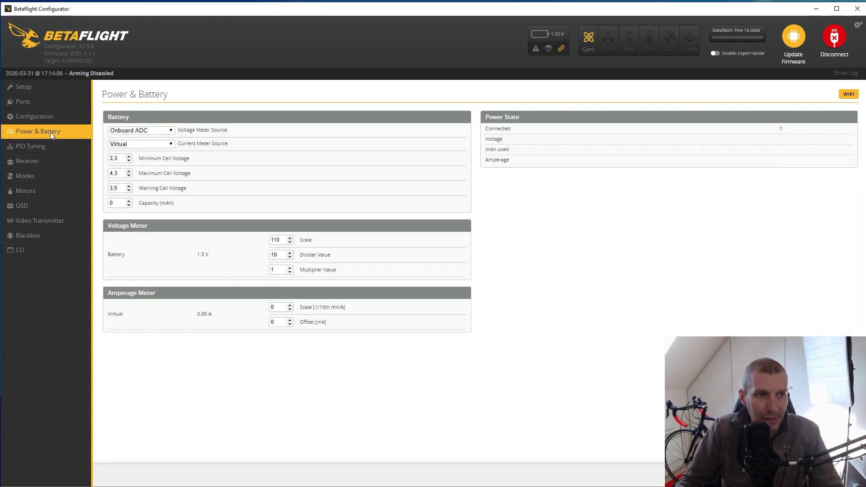
click(172, 131)
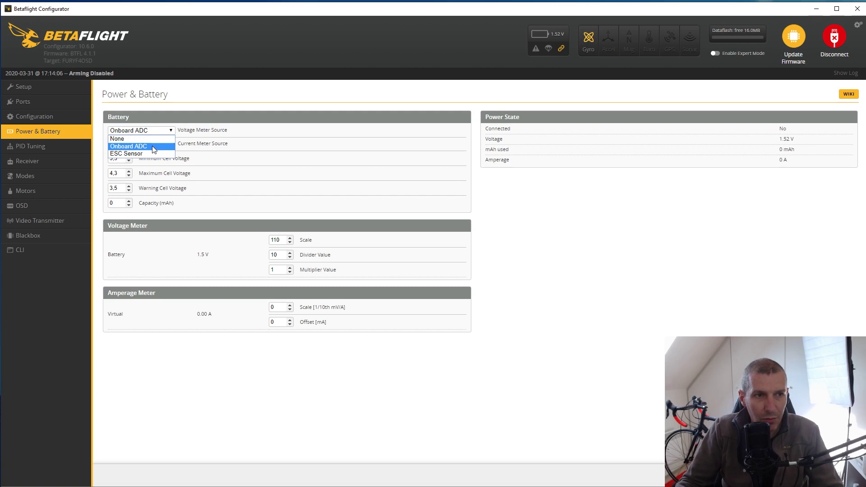
click(154, 149)
click(167, 144)
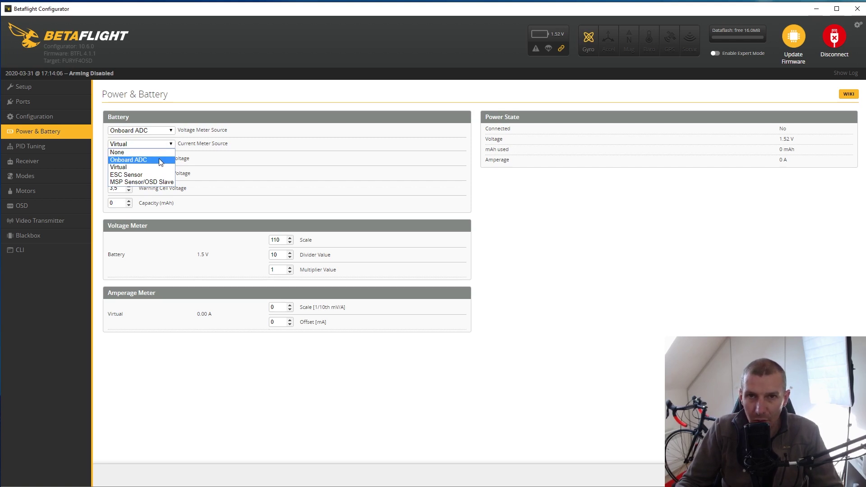
click(159, 160)
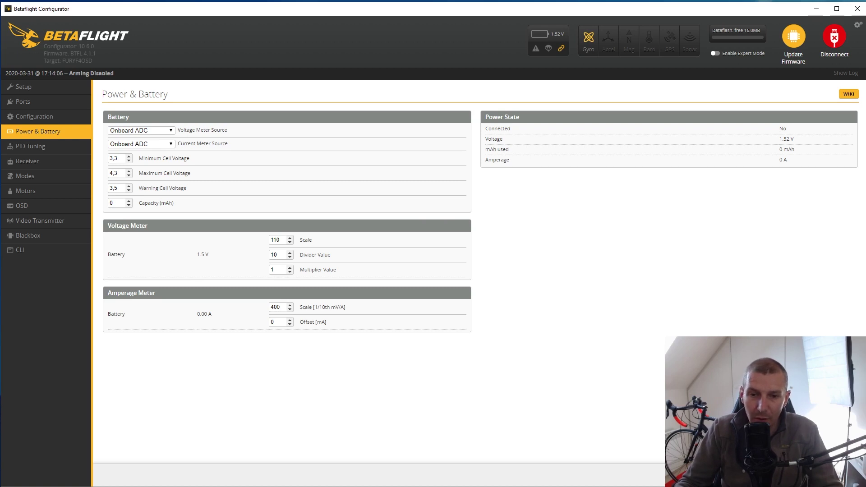
Review the PID profile, filter and rateprofile settings of the PID tuning.
click(37, 148)
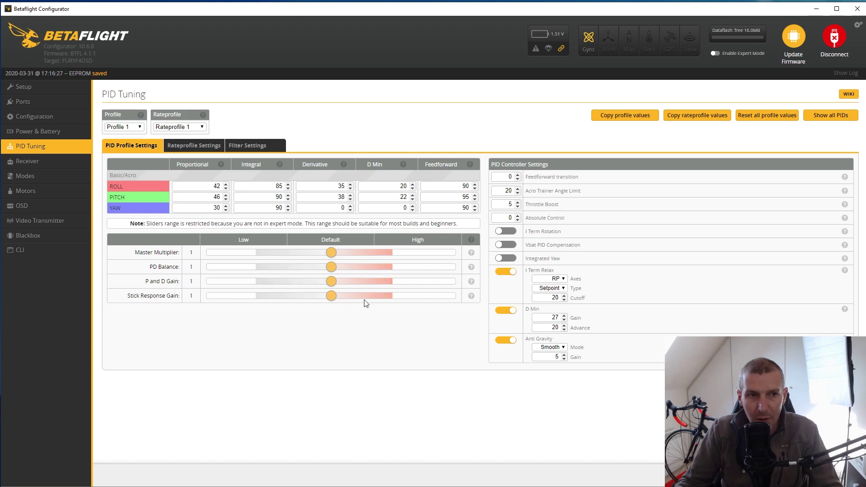
click(251, 148)
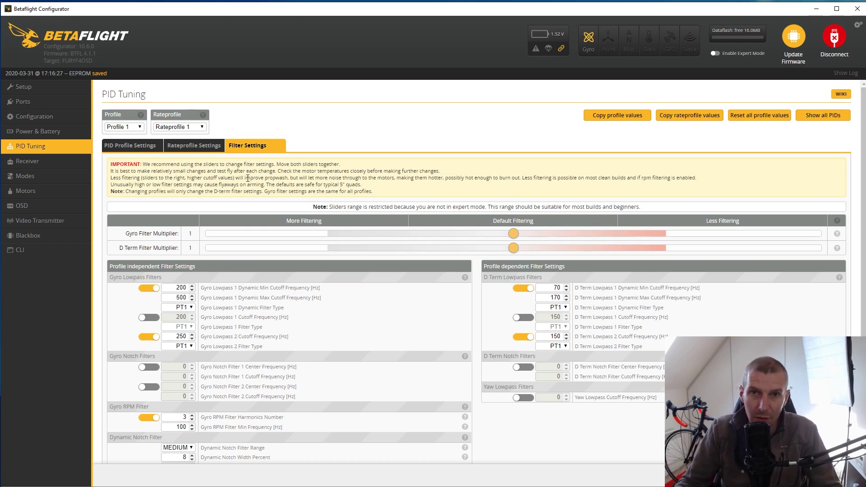
click(196, 147)
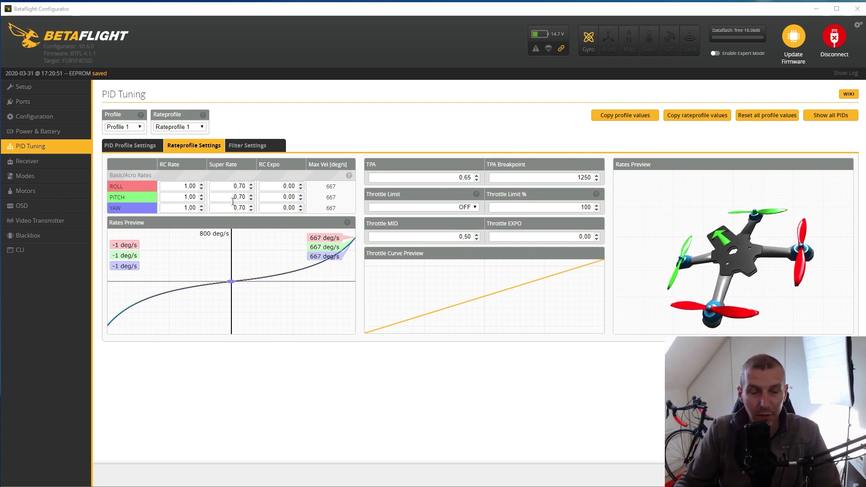
Set the receiver's channel map to RETA1234 and save the receiver settings.
click(47, 161)
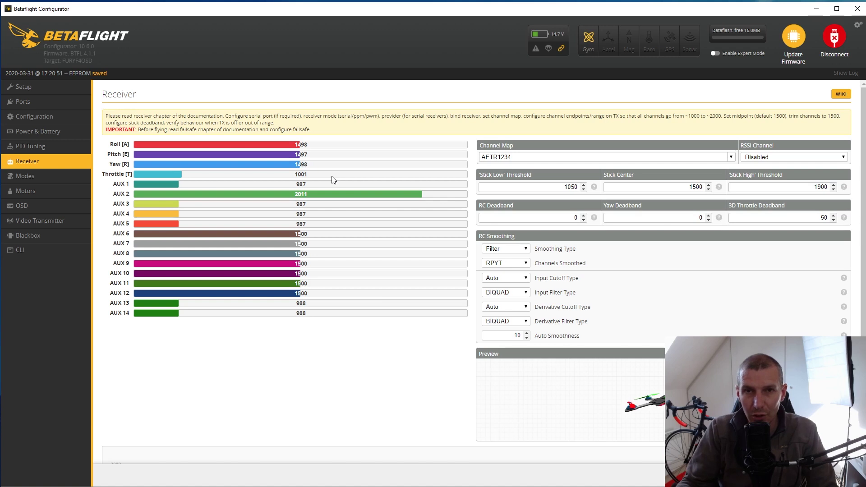
drag(527, 158, 477, 159)
text(RETA)
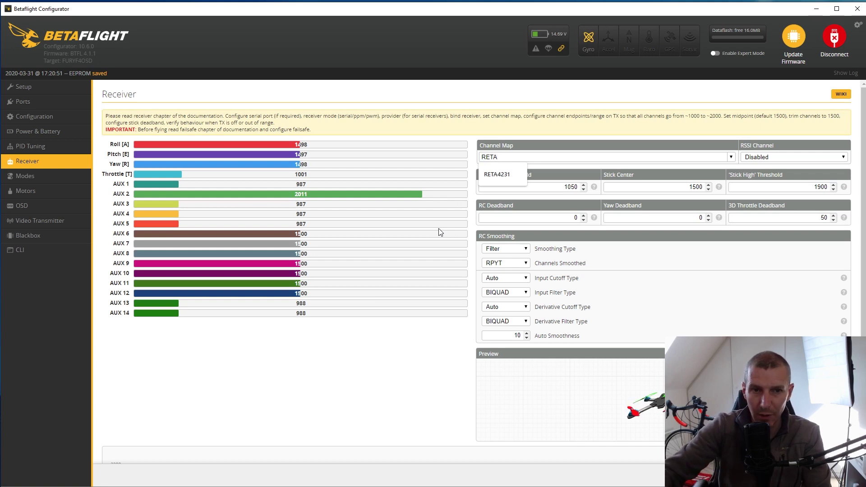
text(1234)
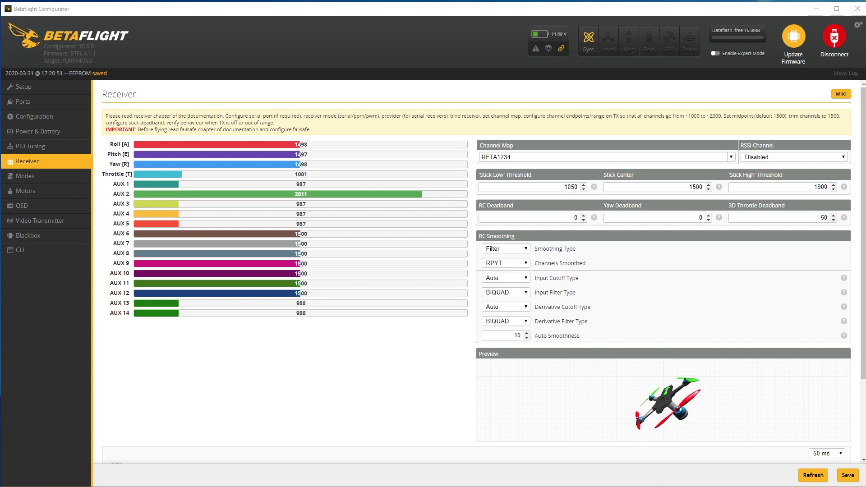
click(848, 475)
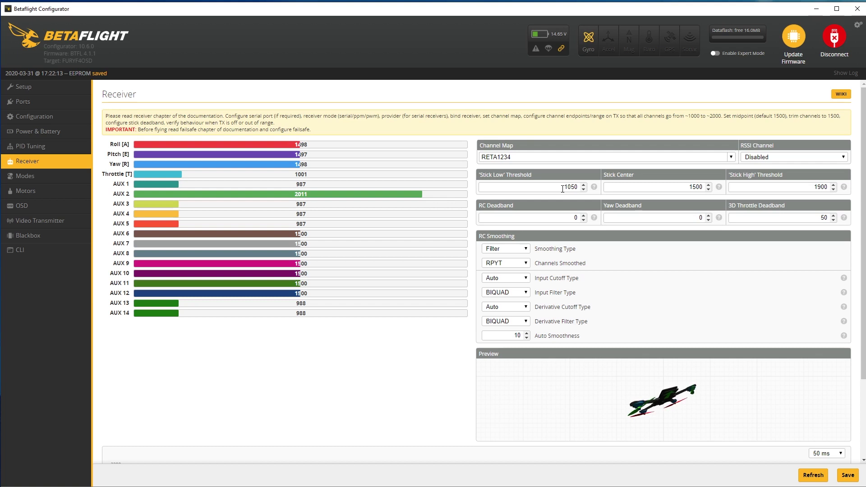
Set the receiver's Stick Low Threshold to 1010 and Stick High Threshold to 1990.
drag(564, 188, 581, 187)
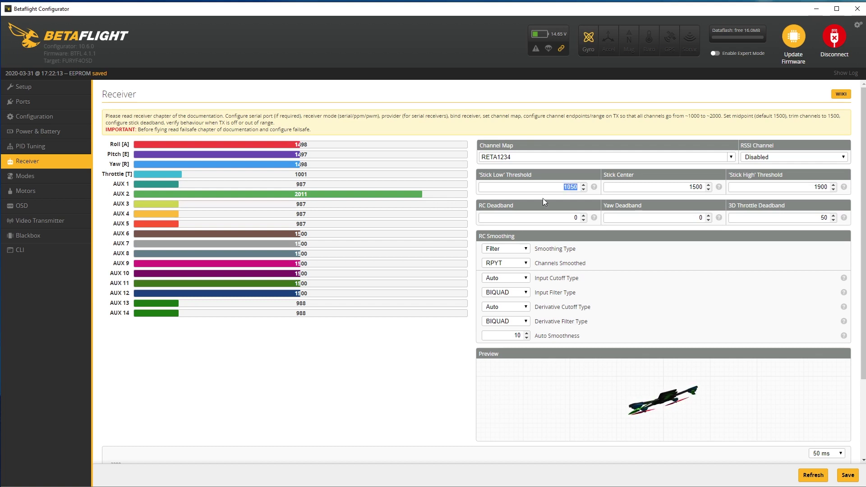
text(1010)
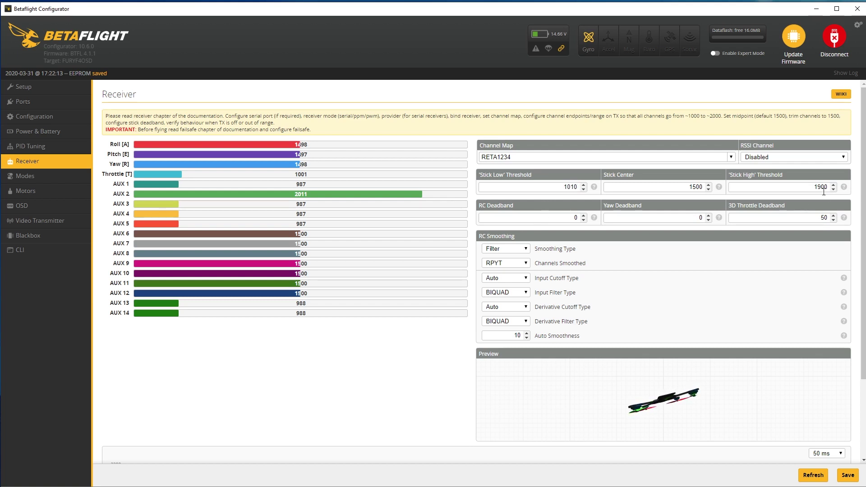
drag(830, 187, 808, 187)
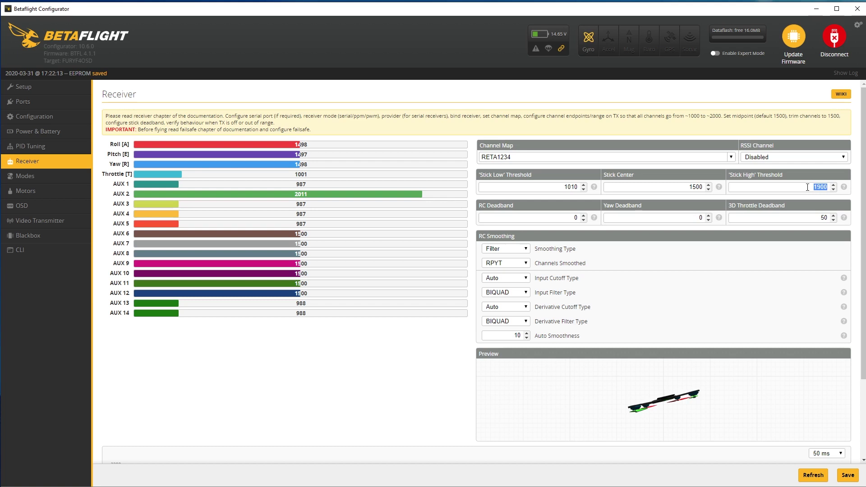
text(1990)
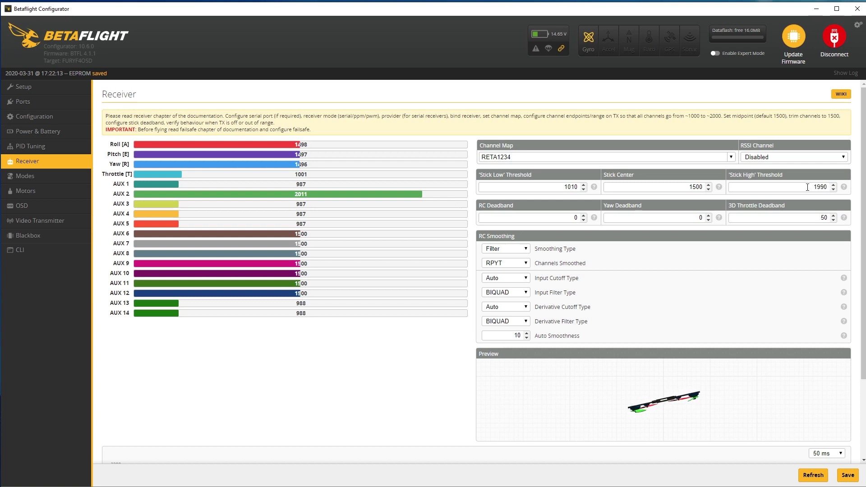
Set the RC Deadband and the Yaw Deadband to 3 and save the receiver settings.
drag(578, 218, 568, 219)
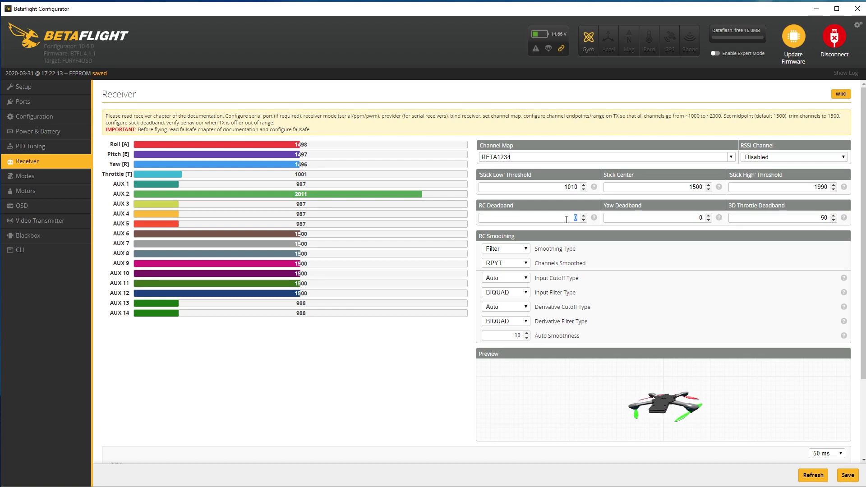
key(BackSpace)
text(3)
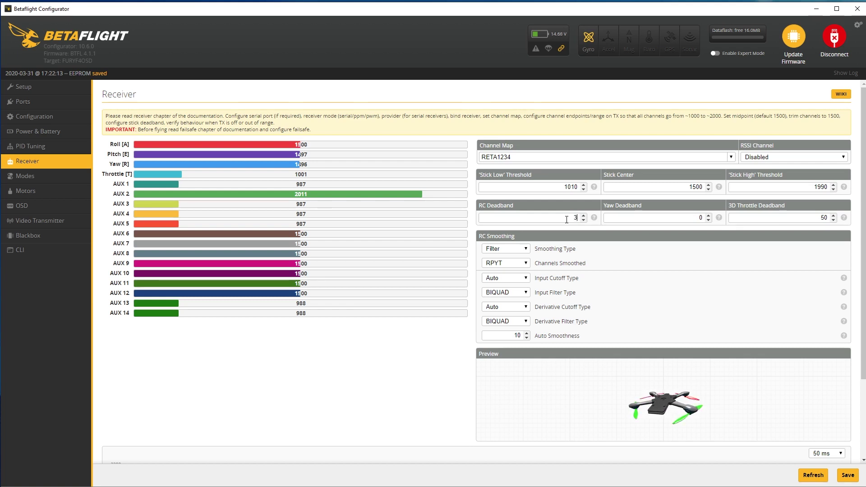
double_click(695, 218)
text(3)
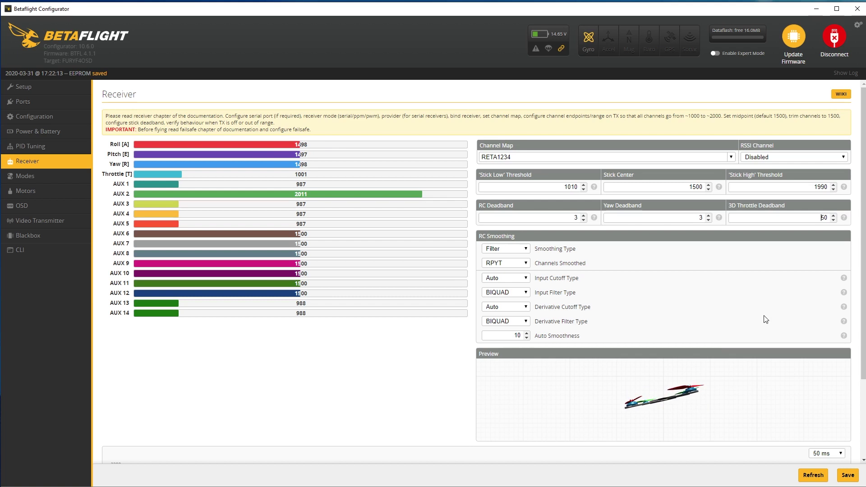
click(847, 475)
Check the MOTOR_STOP option in the ESC/motor features of the configuration and return to the mode settings.
click(44, 178)
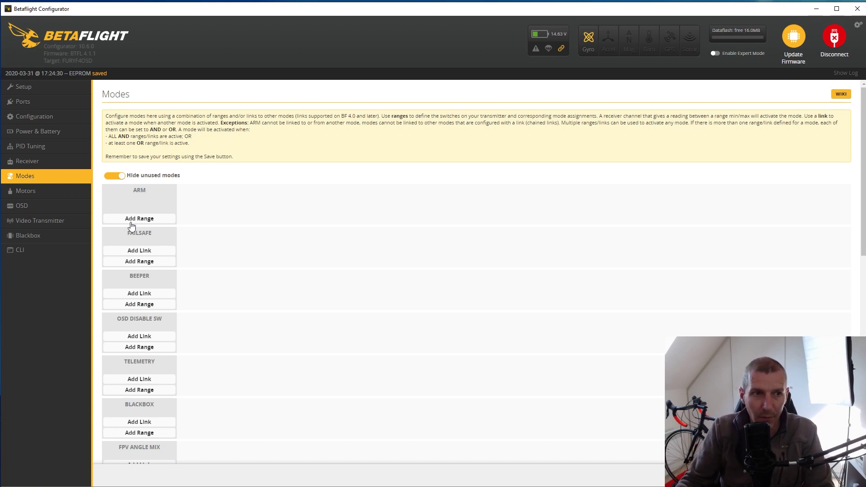
click(36, 117)
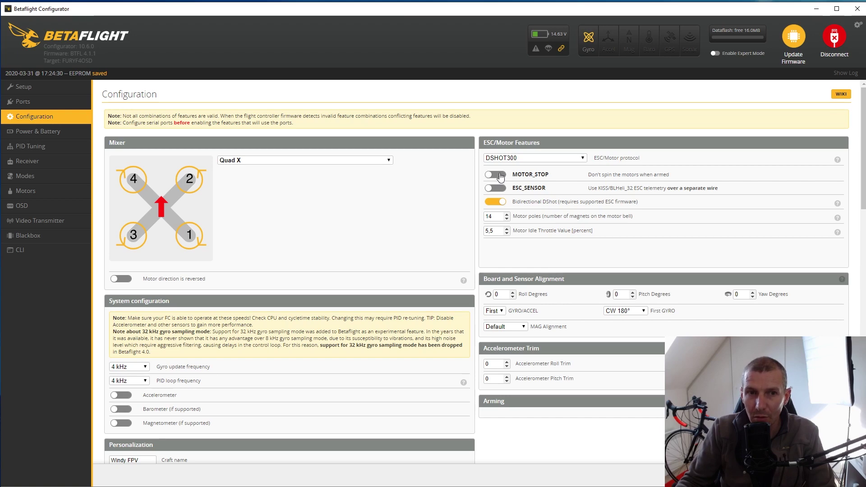
click(31, 181)
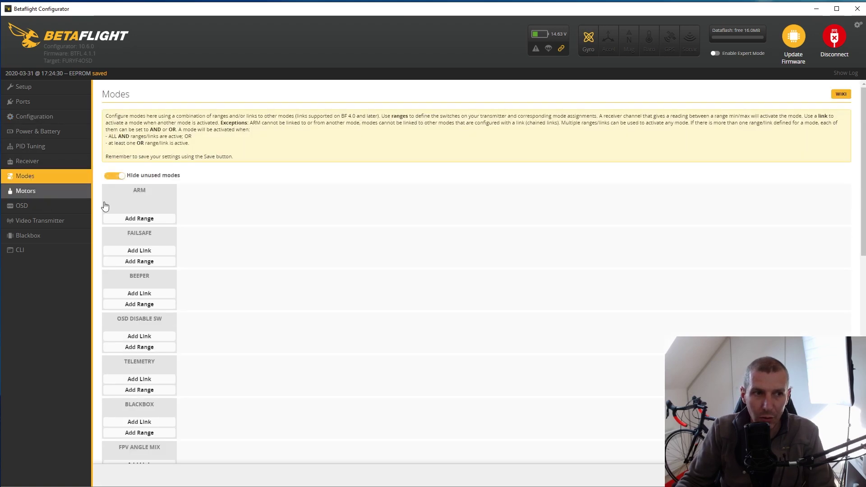
Add a range to the ARM mode on AUX 2 and set it from 900 to 1500.
click(135, 219)
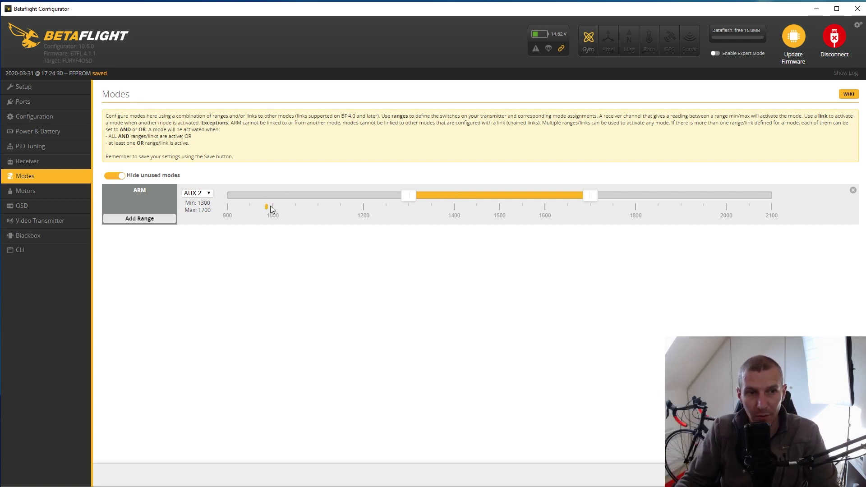
drag(457, 198, 276, 202)
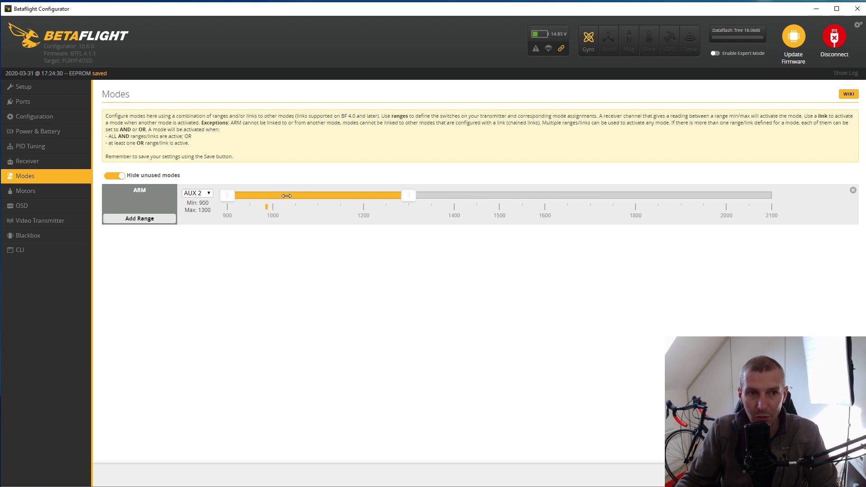
drag(436, 199, 499, 196)
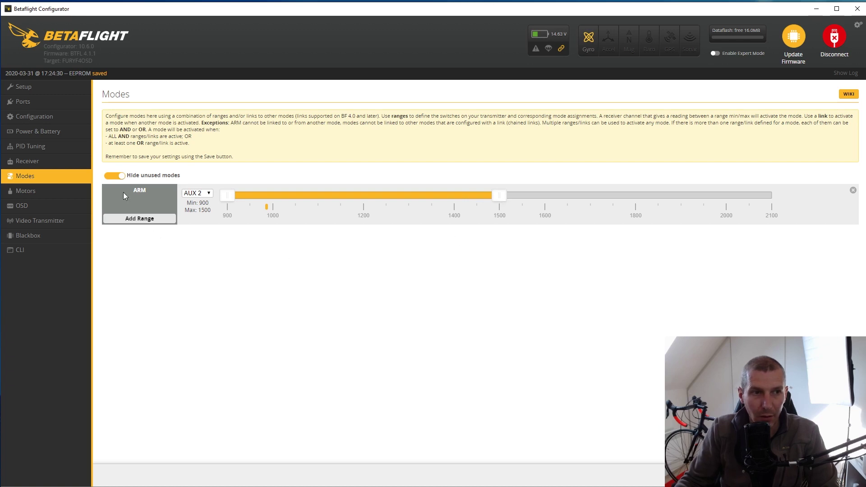
Show the unused modes and add a BEEPER range on AUX 3 from 1300 to 2100.
click(113, 176)
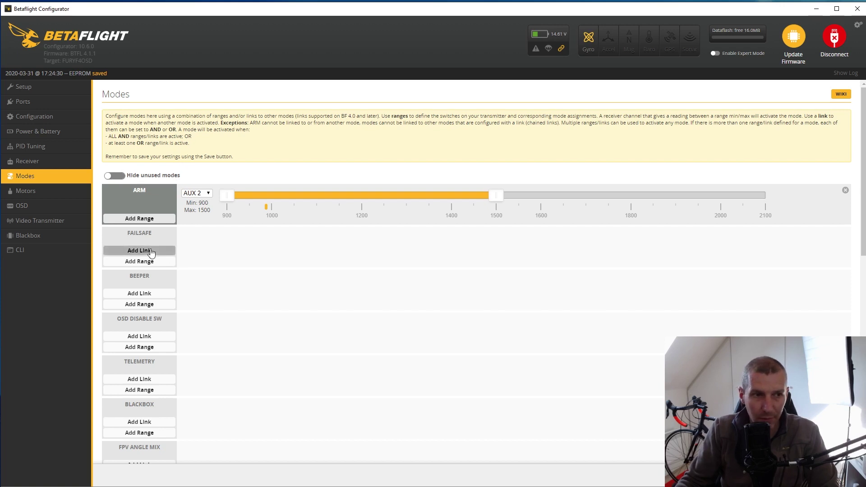
click(145, 306)
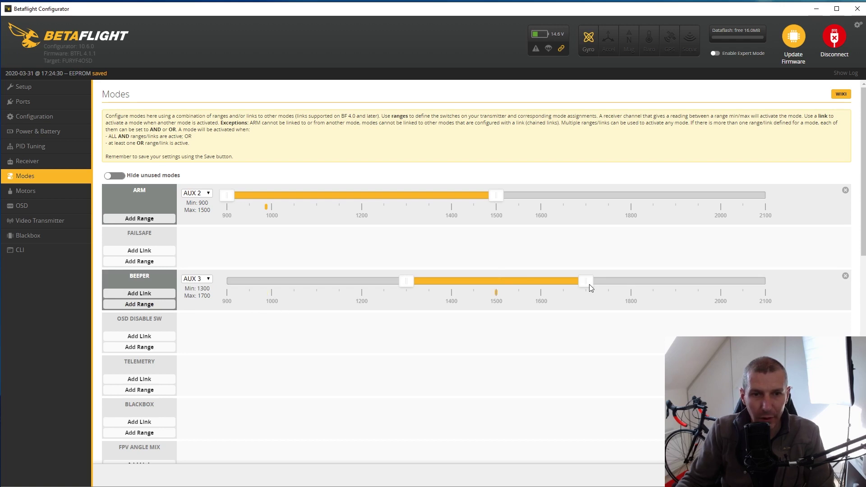
drag(609, 280, 761, 280)
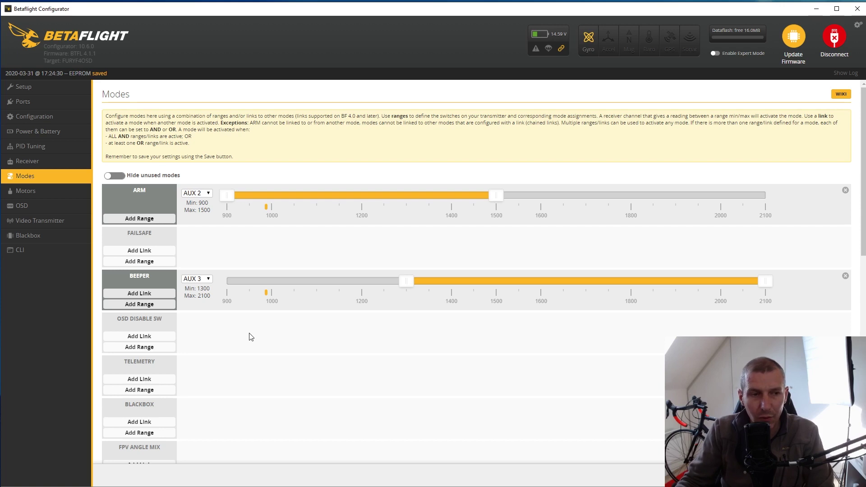
Add a range to the FLIP OVER AFTER CRASH mode on AUX 4 and set it from 1300 to 2100.
scroll(222, 336, down, 1)
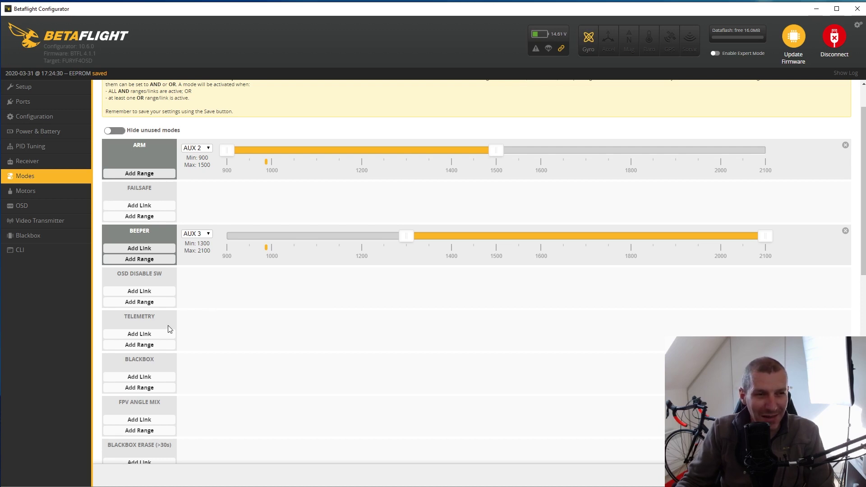
scroll(203, 335, down, 2)
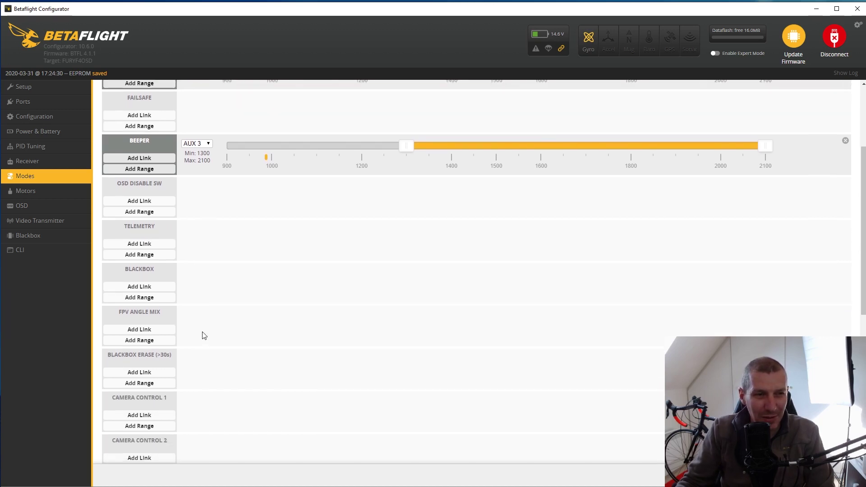
scroll(203, 336, down, 4)
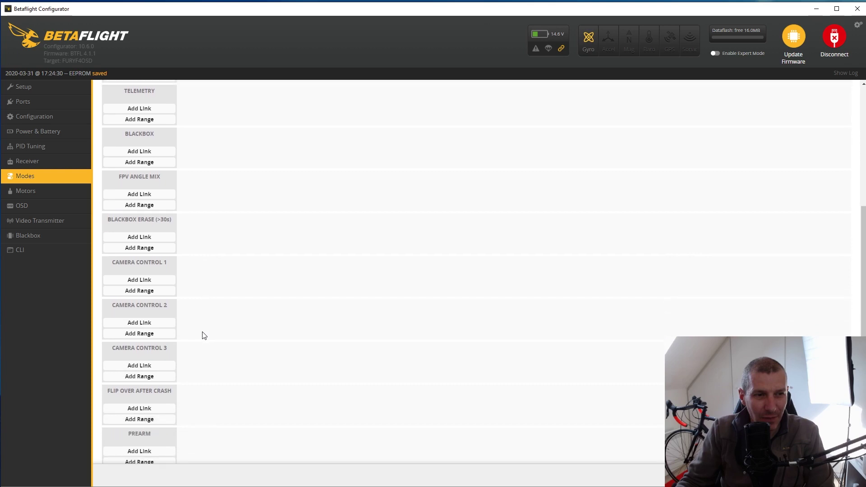
scroll(203, 335, down, 1)
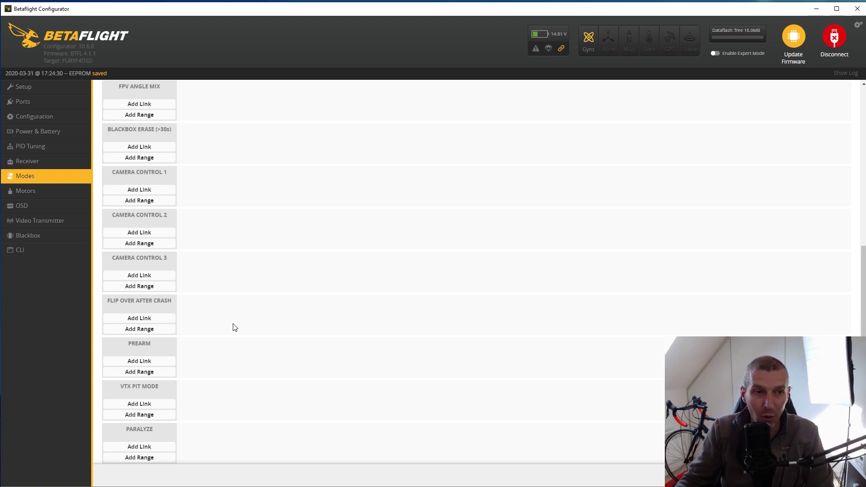
click(146, 330)
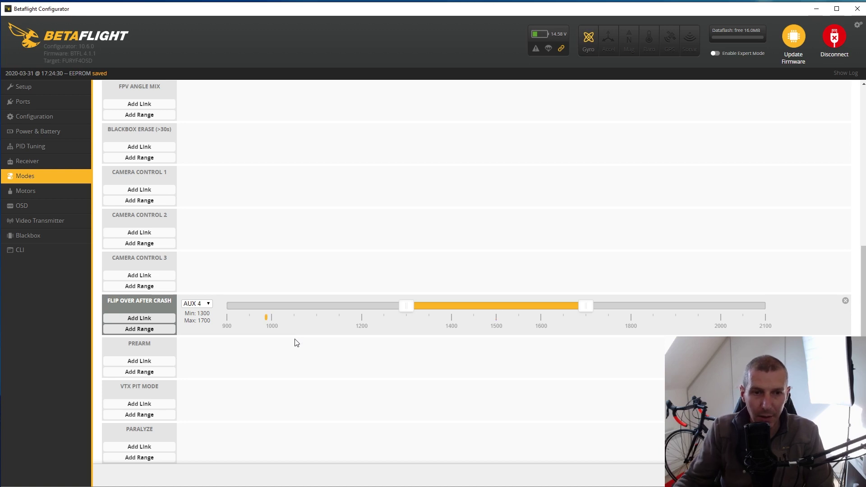
drag(584, 308, 786, 300)
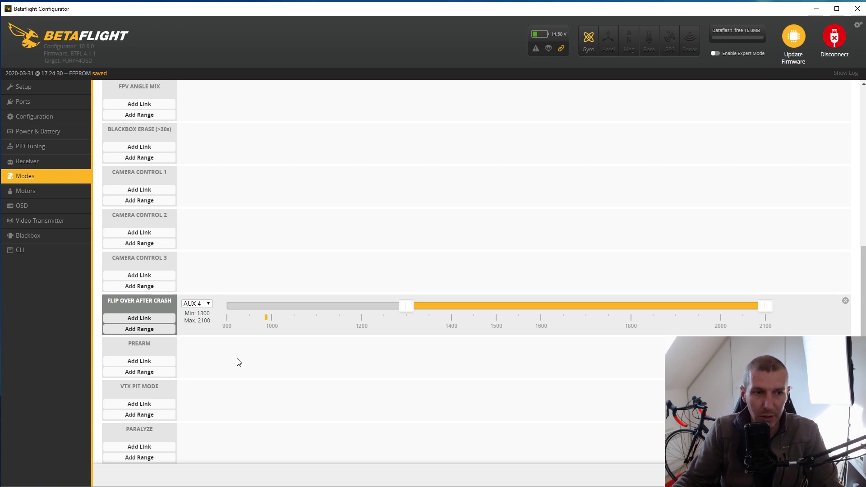
Add a range to the PREARM mode on AUX 1 and set it from 1500 to 2100.
click(136, 372)
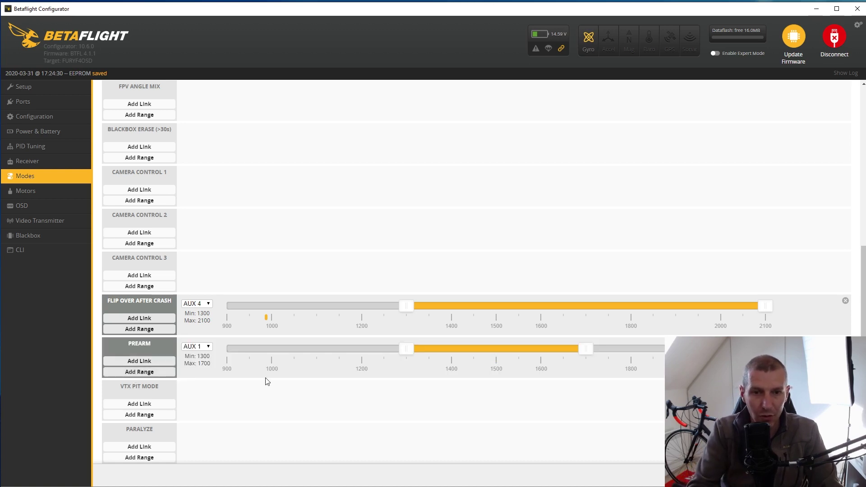
drag(466, 349, 645, 349)
drag(588, 352, 500, 351)
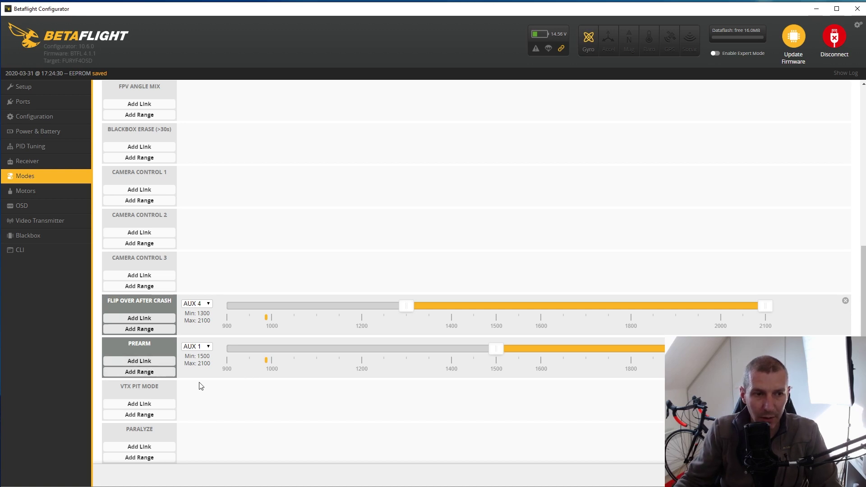
scroll(200, 383, down, 1)
scroll(201, 385, down, 1)
scroll(203, 386, up, 6)
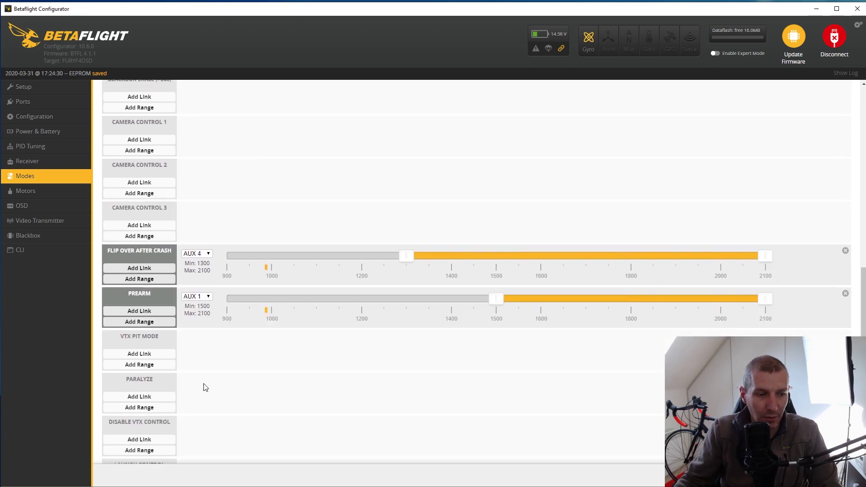
scroll(204, 387, up, 4)
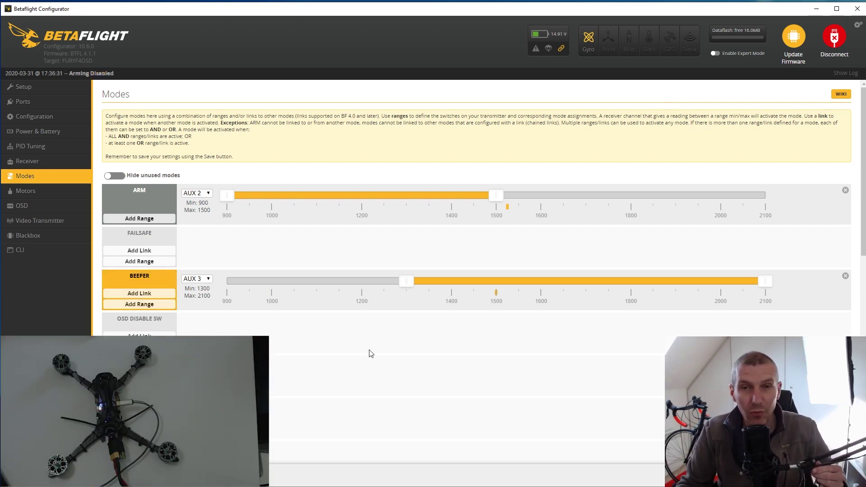
Enable motor test mode in the motor settings, spin motor 1 at about 1055 to check its direction and stop it.
click(29, 192)
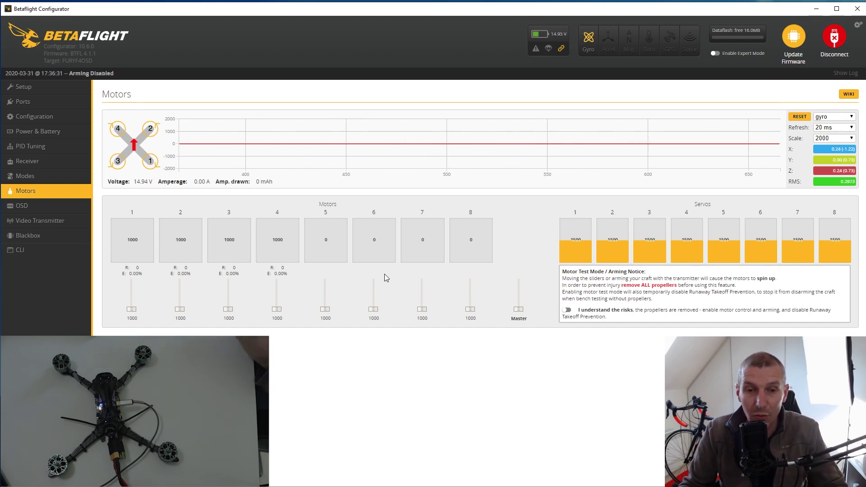
click(567, 311)
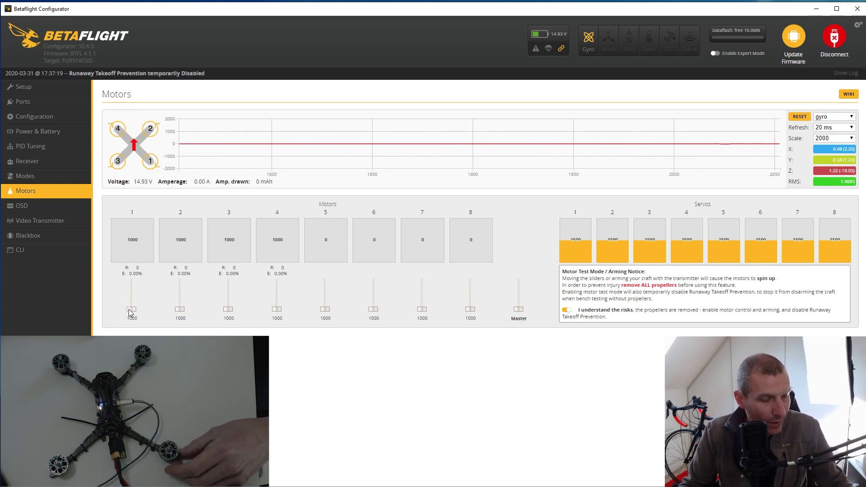
drag(130, 310, 130, 308)
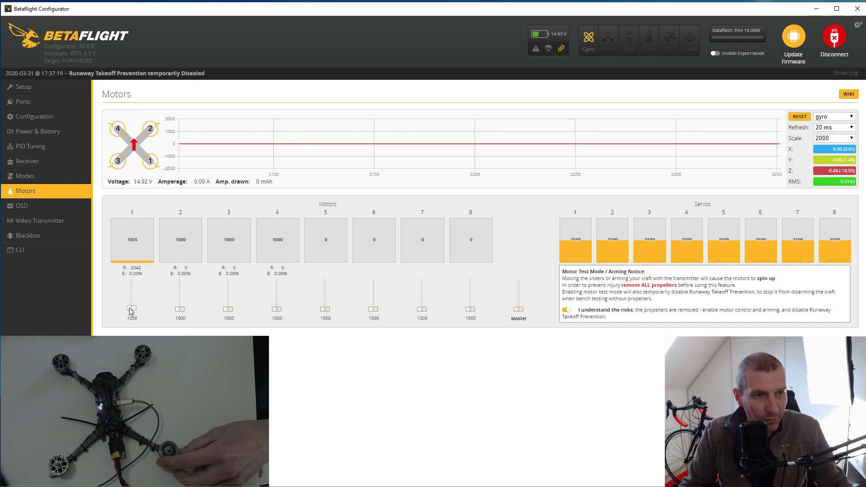
drag(131, 311, 132, 316)
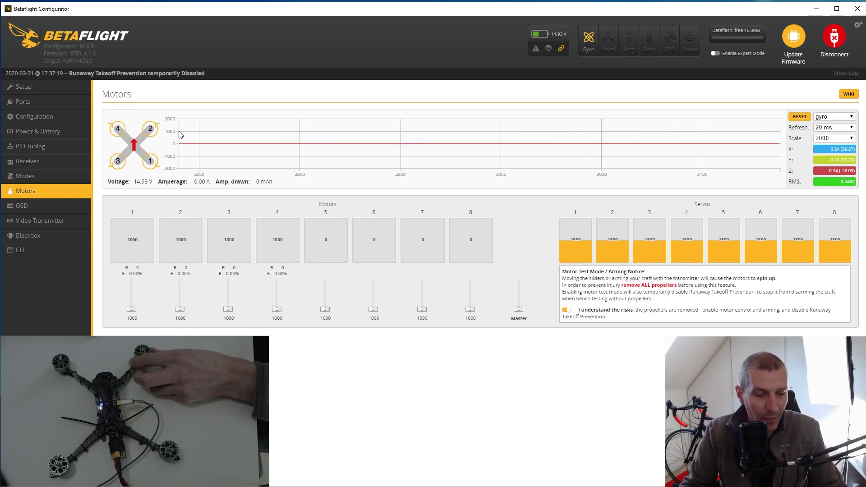
Check the spin direction of motor 2 at about 1072 and motor 3 at about 1055, returning each to 1000.
drag(183, 311, 183, 309)
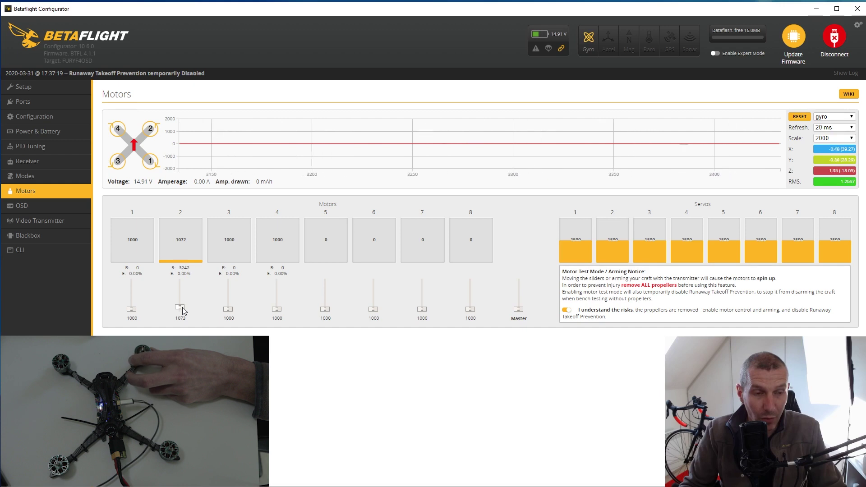
drag(183, 310, 183, 314)
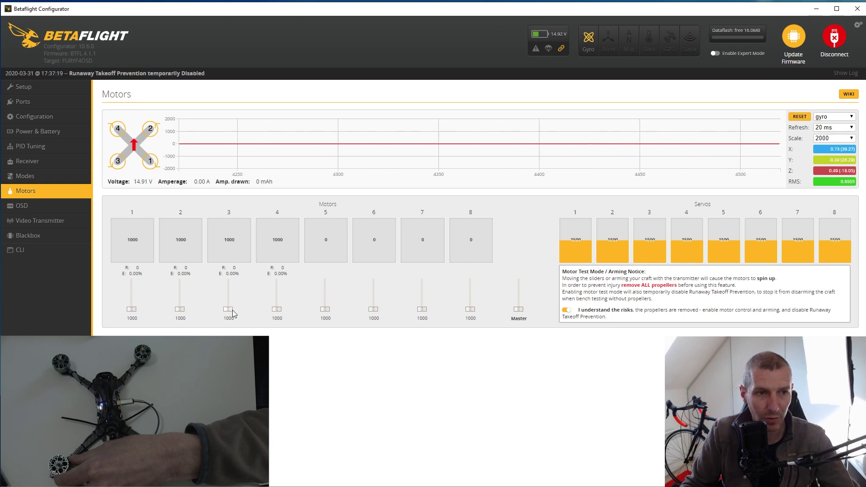
drag(230, 310, 230, 307)
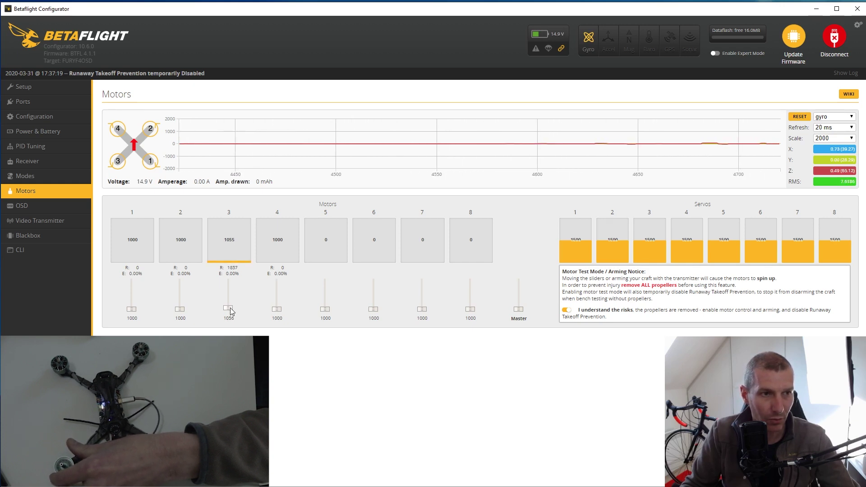
drag(230, 308, 231, 314)
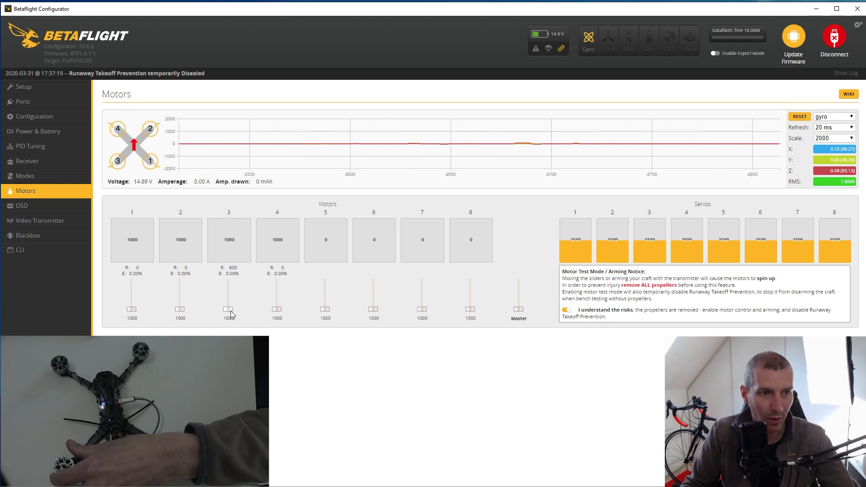
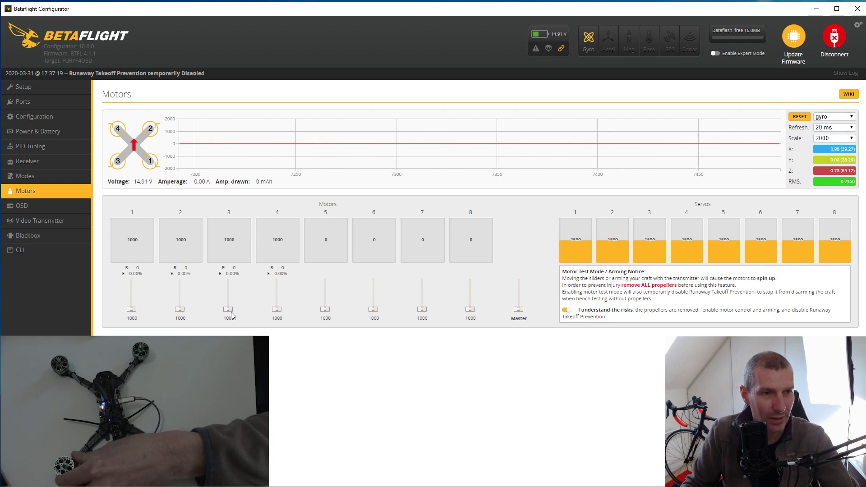
drag(230, 310, 231, 310)
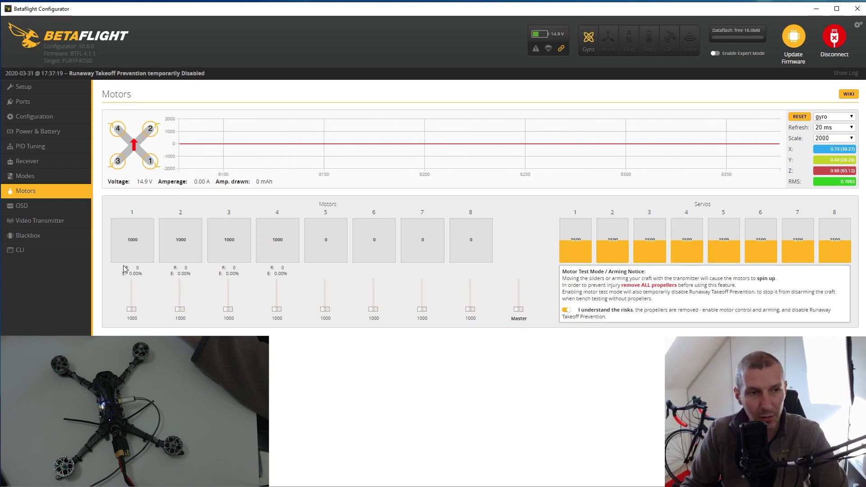
Spin all four motors together, raising the master throttle to about 1217, and return it to 1000.
mouse_move(291, 286)
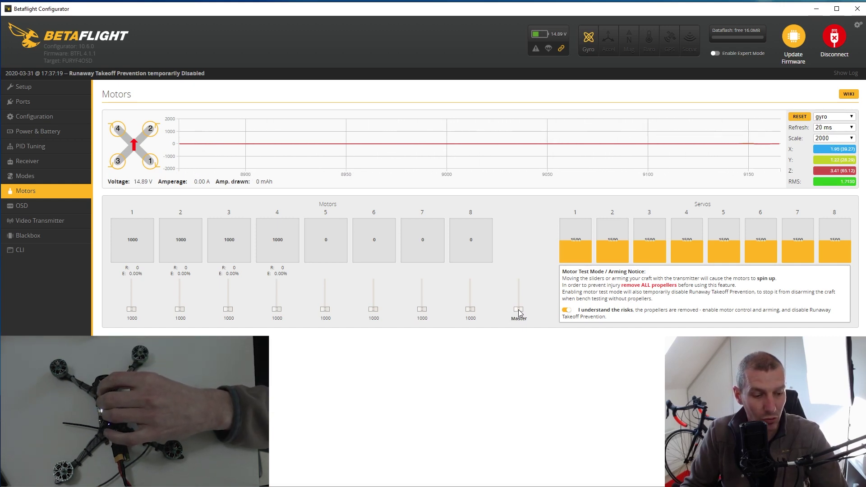
drag(519, 310, 519, 307)
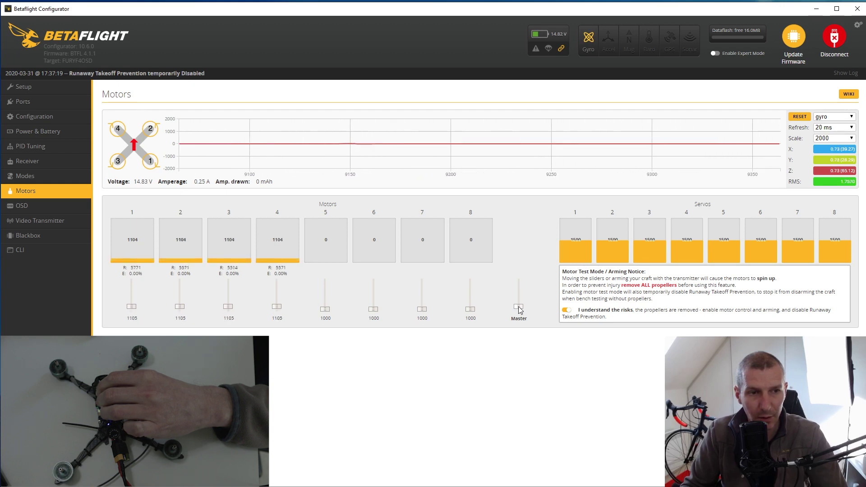
drag(519, 306, 519, 306)
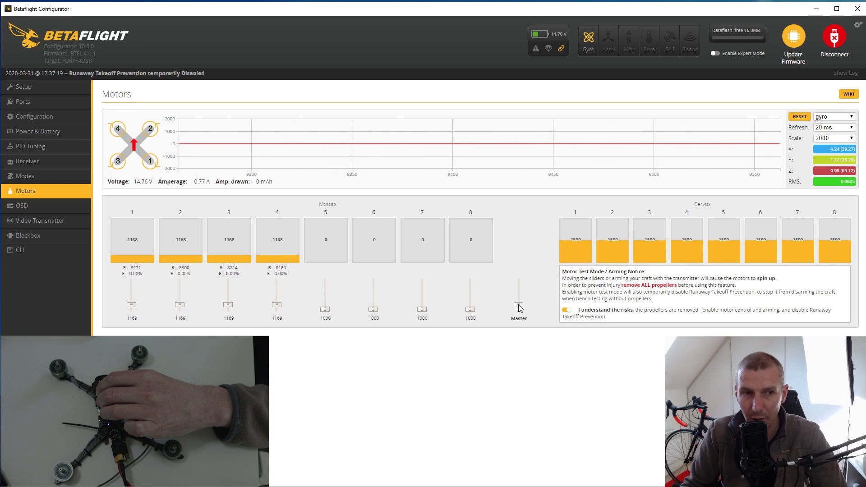
scroll(520, 308, up, 2)
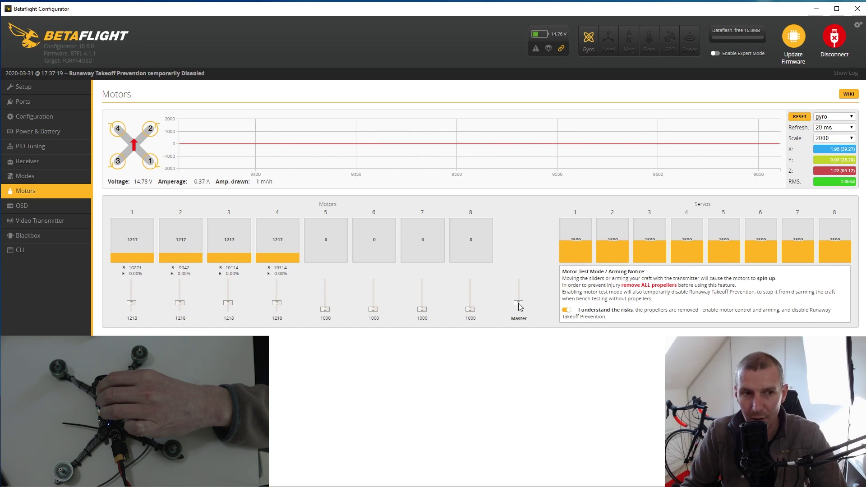
scroll(520, 307, down, 10)
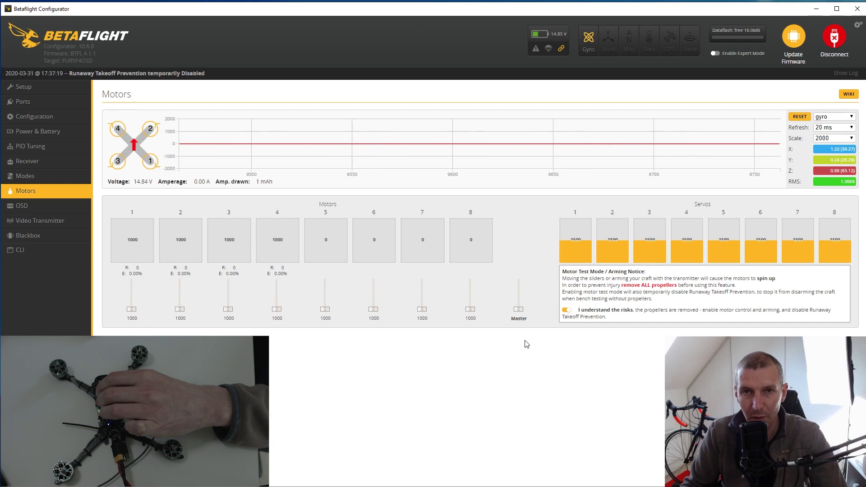
mouse_move(230, 273)
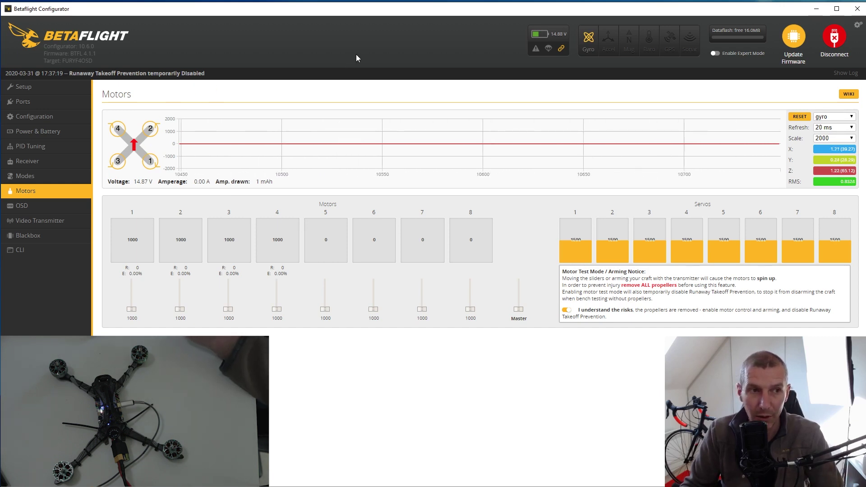
Disconnect and close Betaflight Configurator, switch to BLHeli Configurator and connect on COM5 at 115200.
click(836, 40)
click(856, 10)
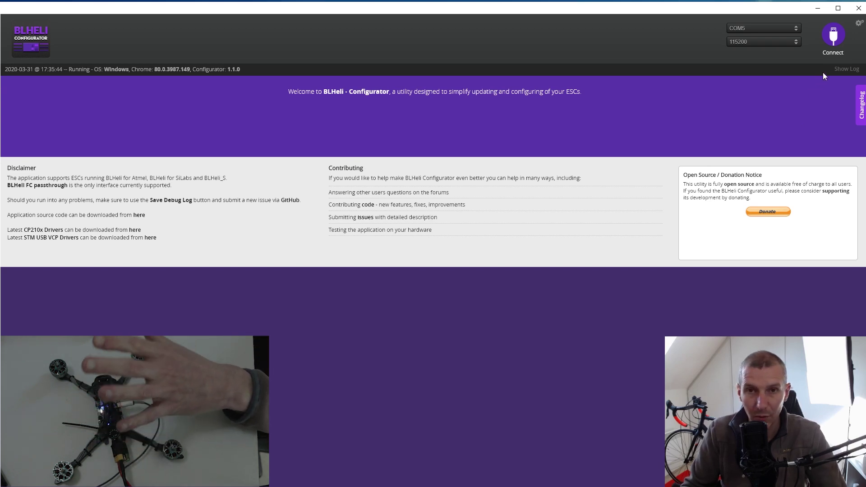
click(834, 36)
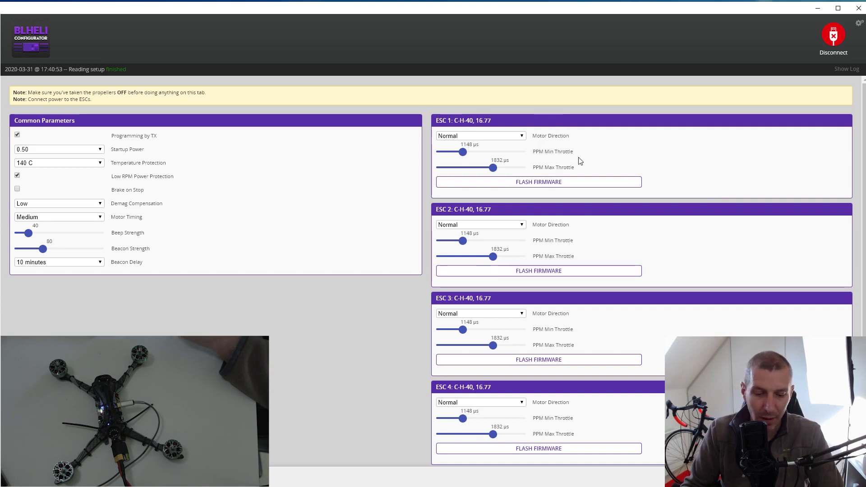
Set the motor direction of ESC 2 and ESC 3 to Reversed.
click(522, 225)
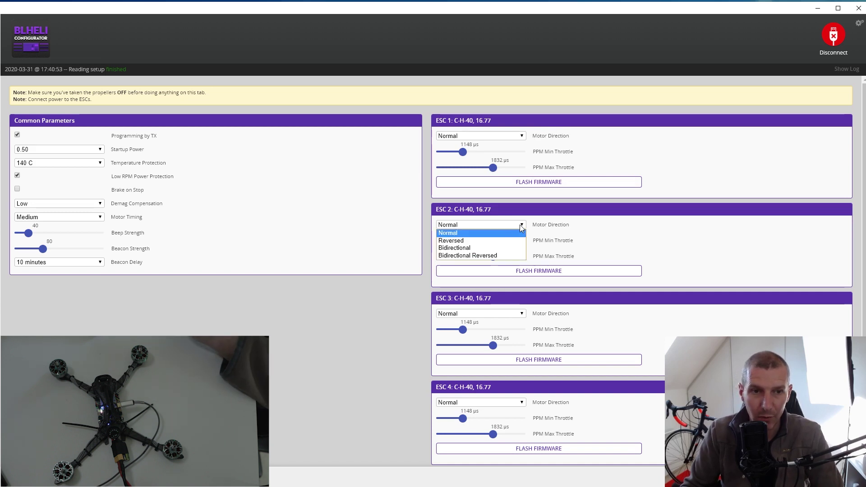
click(507, 240)
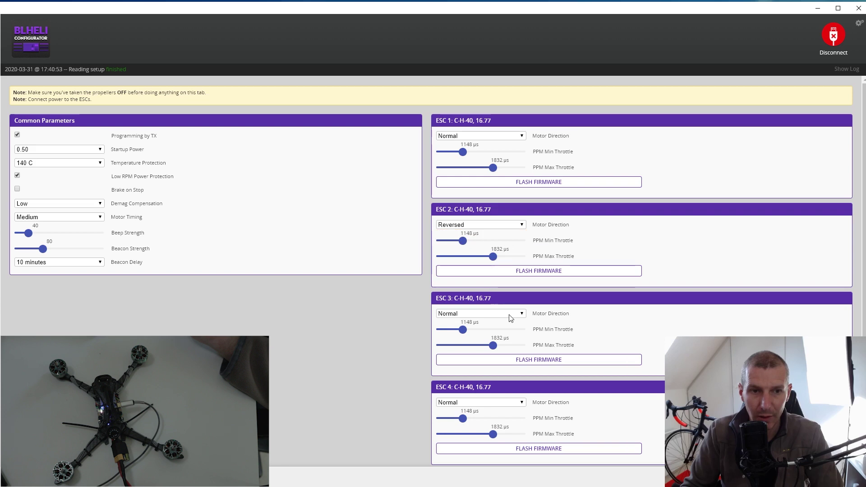
click(523, 314)
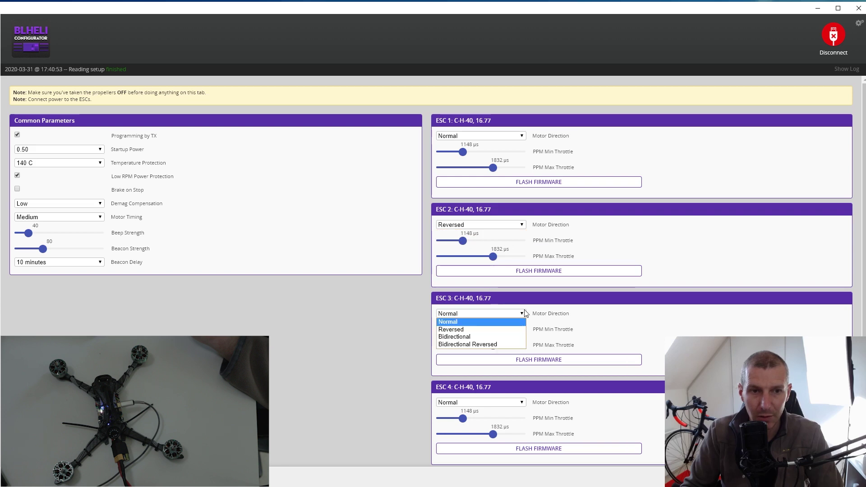
click(507, 331)
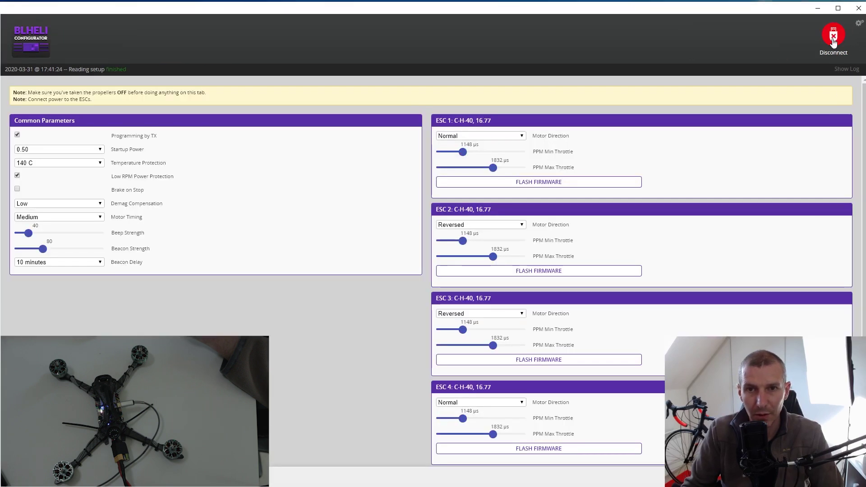
Disconnect and leave BLHeli Configurator, reconnect the flight controller in Betaflight Configurator and return to the motor settings.
click(834, 42)
click(859, 9)
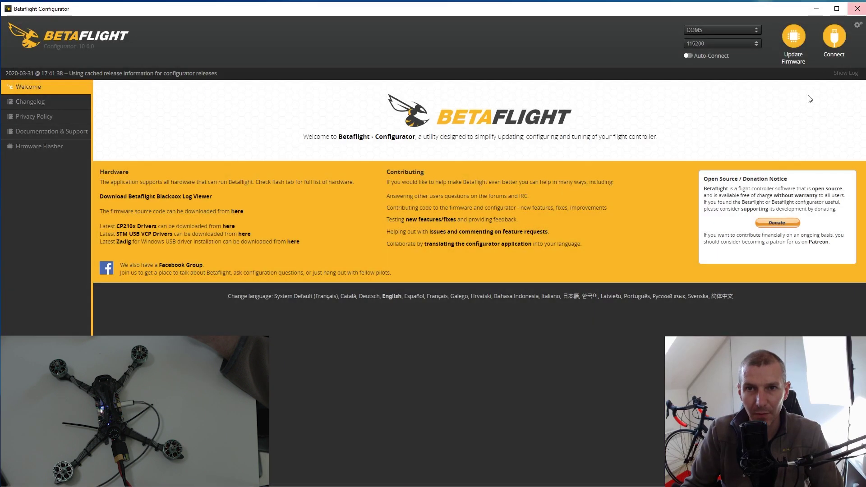
click(834, 39)
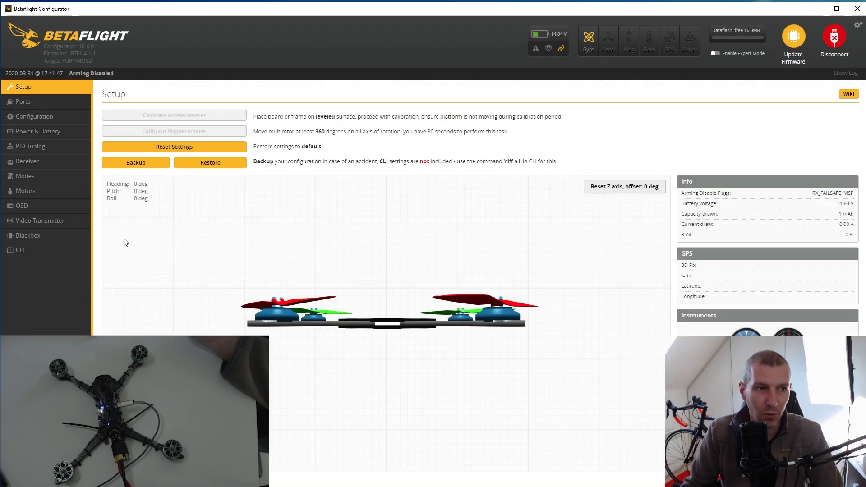
click(28, 193)
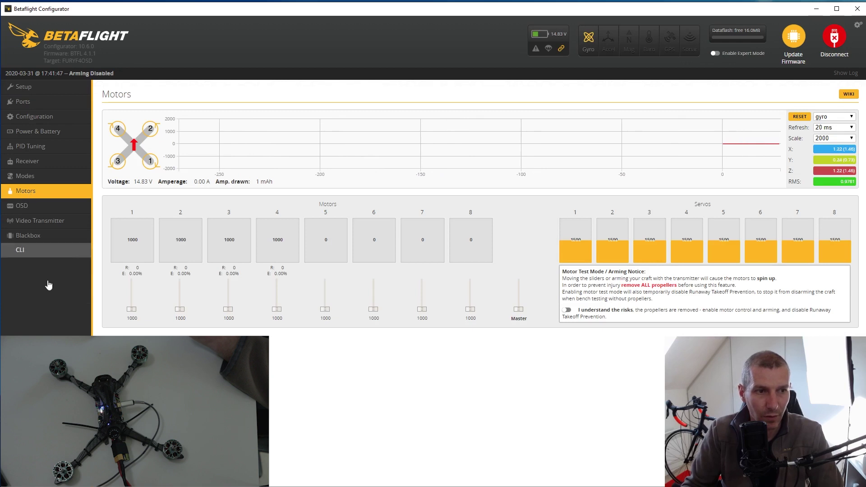
Enable motor test mode, spin motor 2 at about 1089 and motor 3 at about 1073, returning each to 1000, and reset test mode.
click(568, 311)
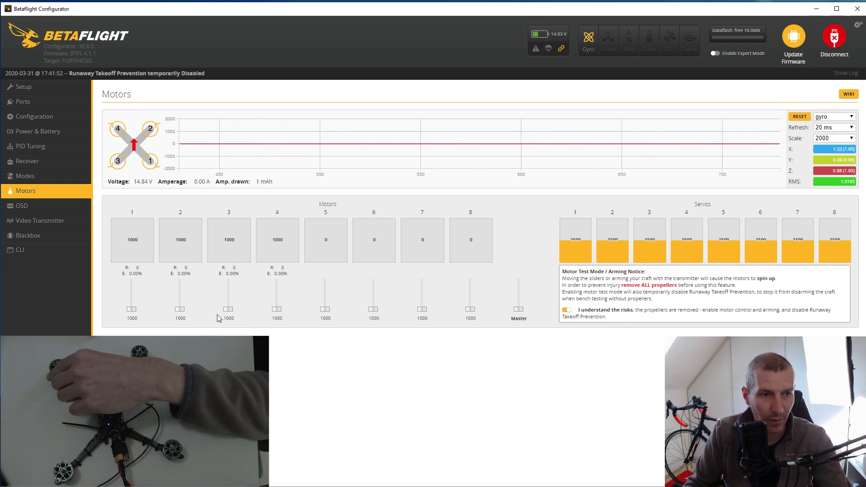
drag(182, 310, 182, 313)
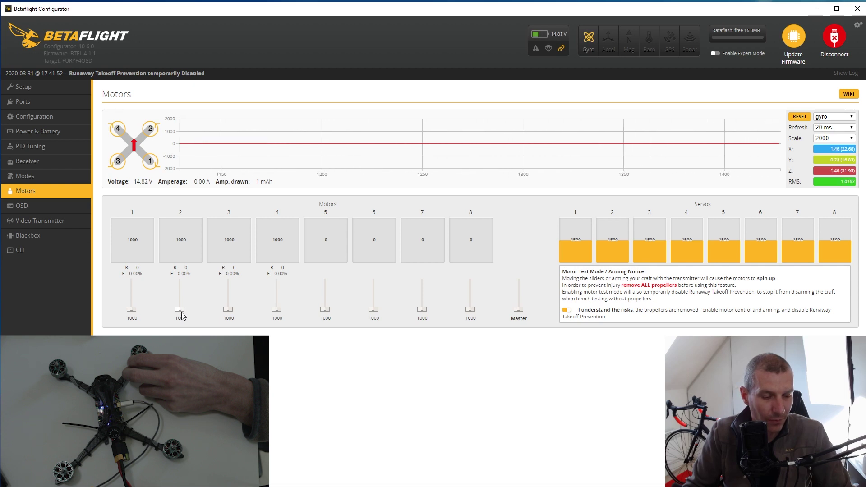
drag(182, 312, 182, 308)
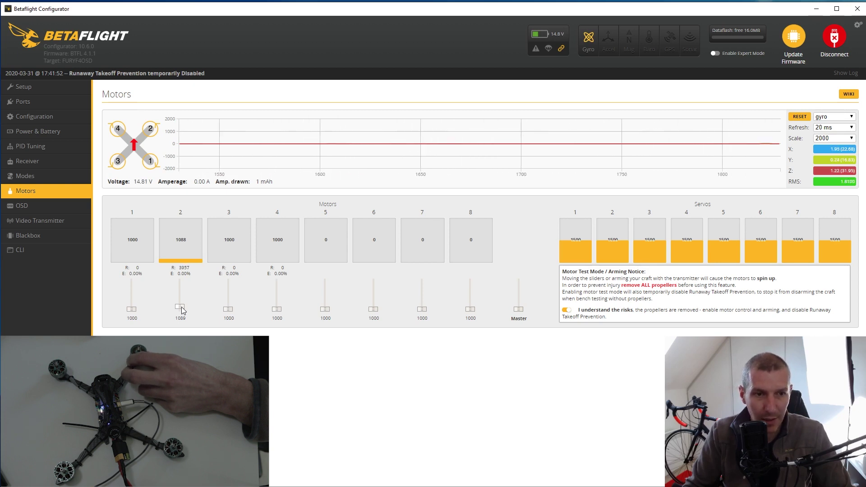
drag(180, 308, 182, 319)
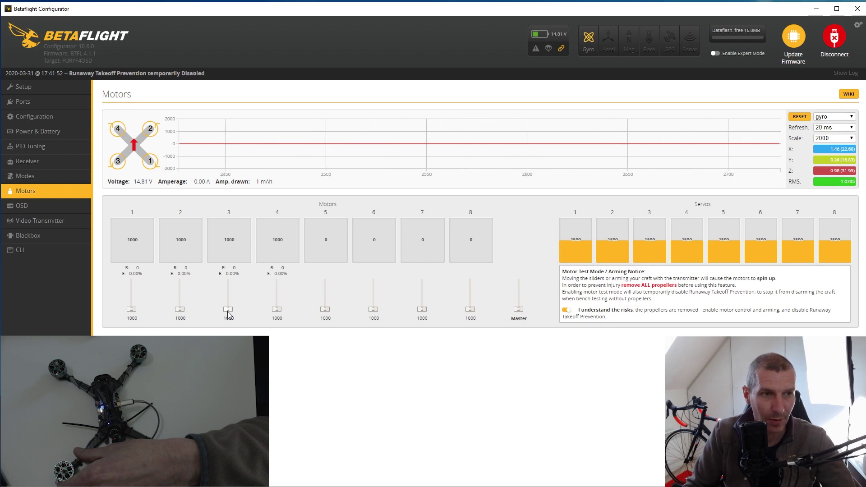
drag(227, 310, 227, 307)
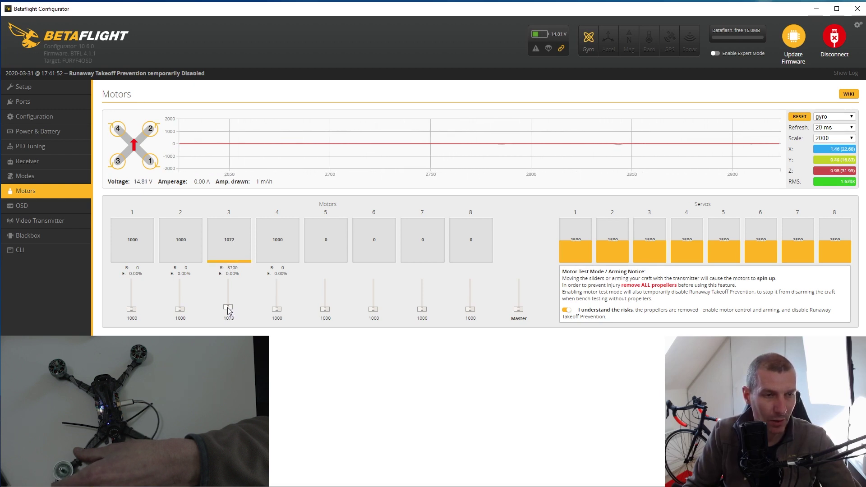
drag(227, 307, 228, 311)
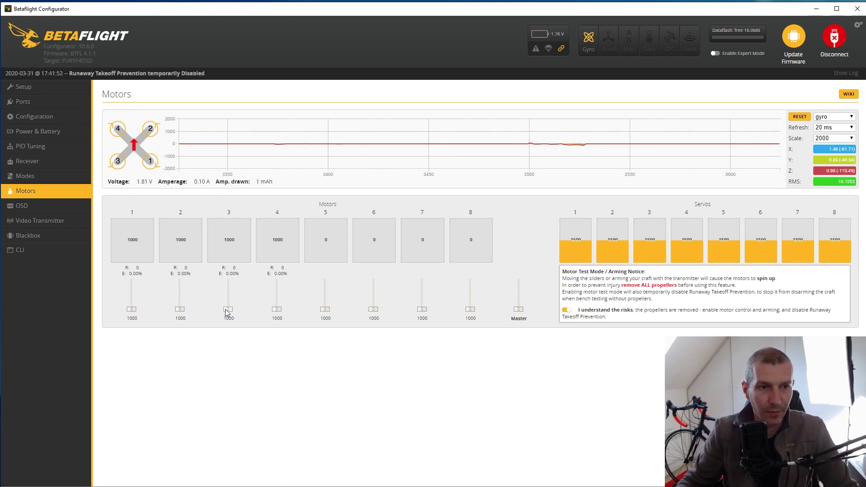
click(26, 177)
click(27, 192)
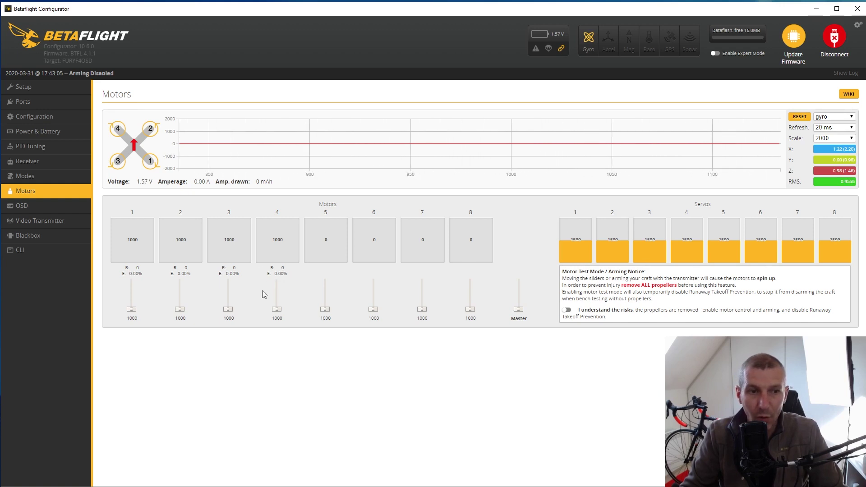
In the OSD settings, enable Battery average cell voltage and Battery current mAh drawn for all three profiles.
click(20, 206)
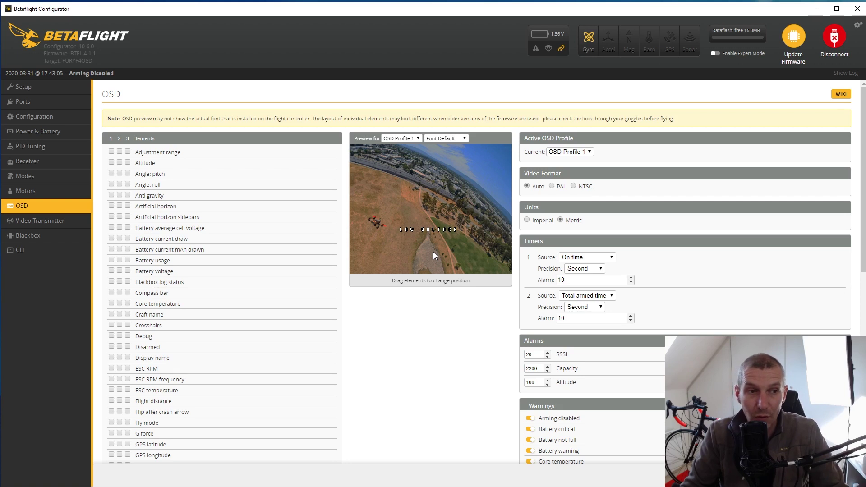
click(111, 227)
click(119, 227)
click(128, 228)
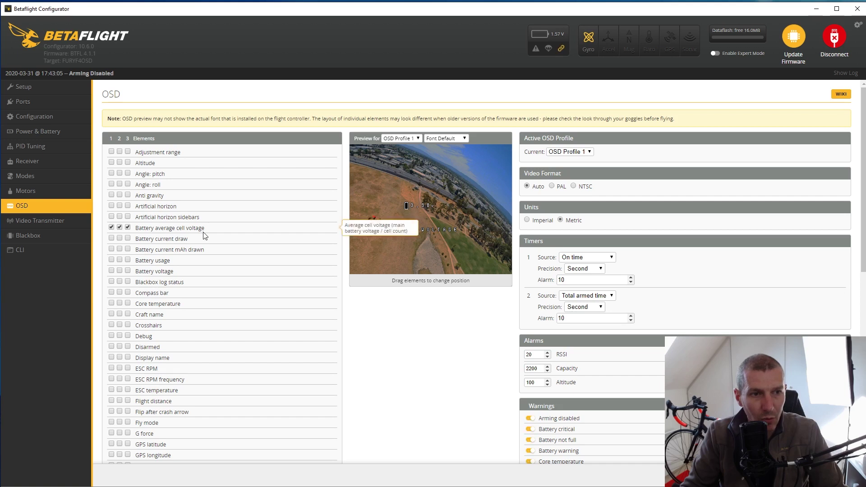
click(119, 249)
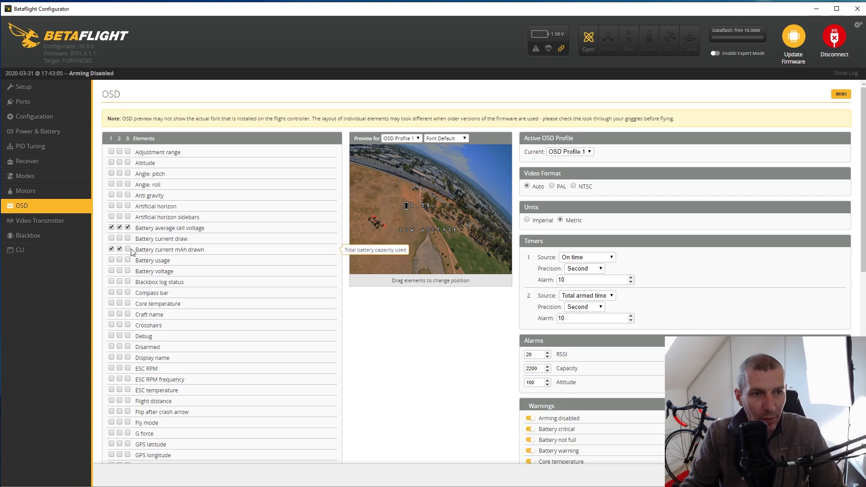
click(128, 249)
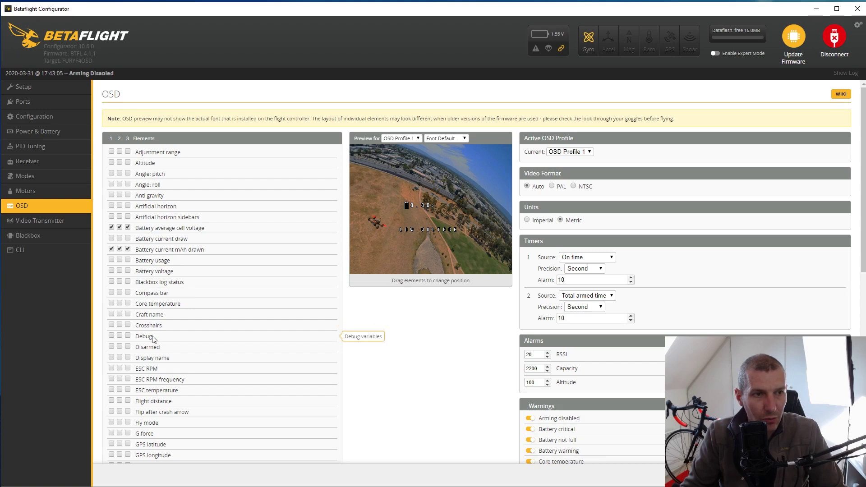
scroll(122, 339, down, 1)
scroll(122, 339, down, 4)
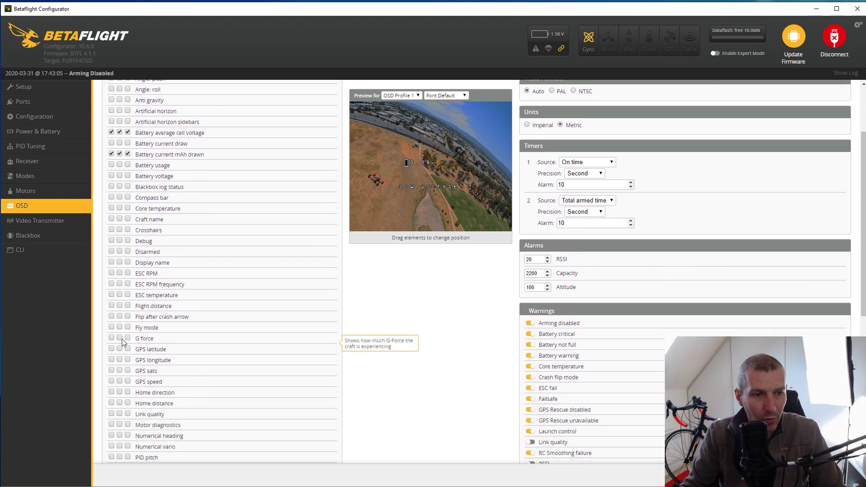
scroll(122, 339, up, 5)
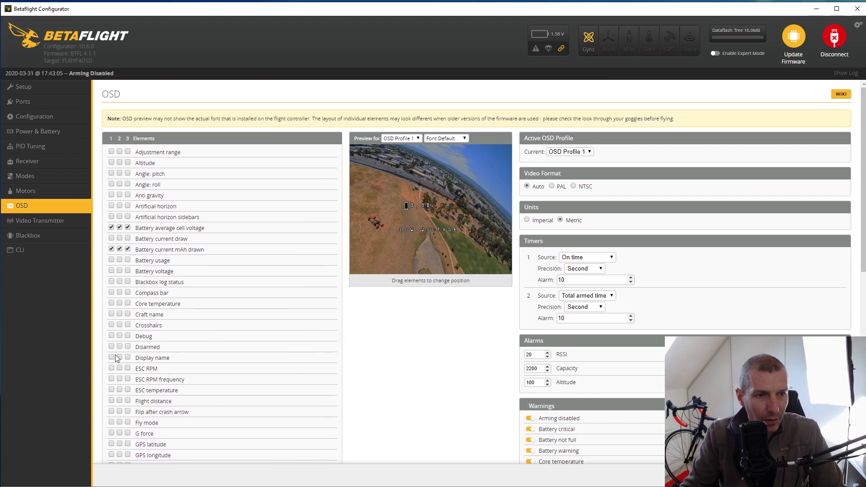
scroll(122, 361, down, 1)
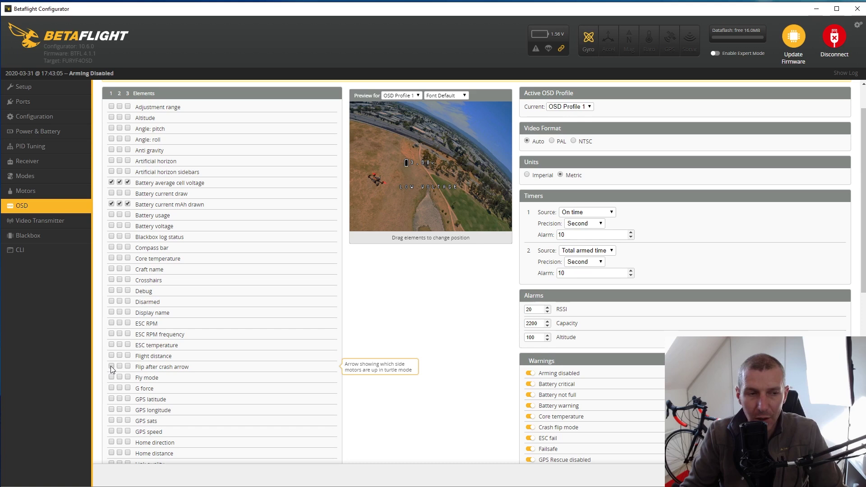
click(121, 366)
click(128, 367)
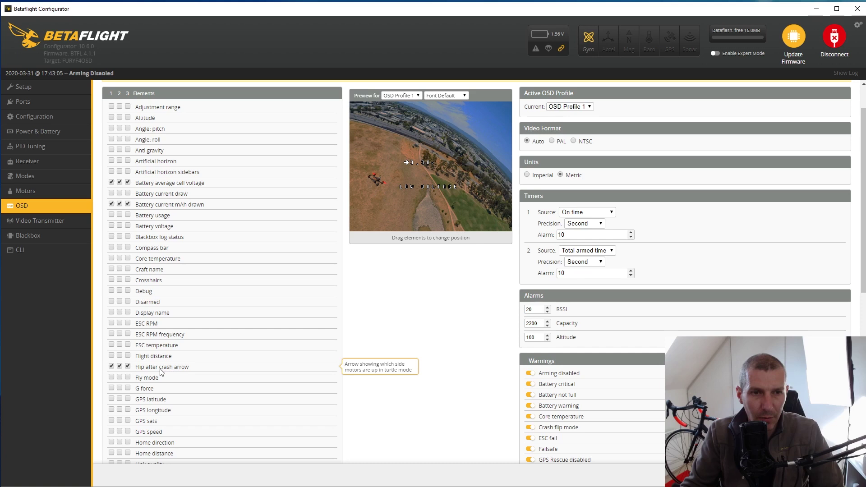
click(119, 366)
click(128, 366)
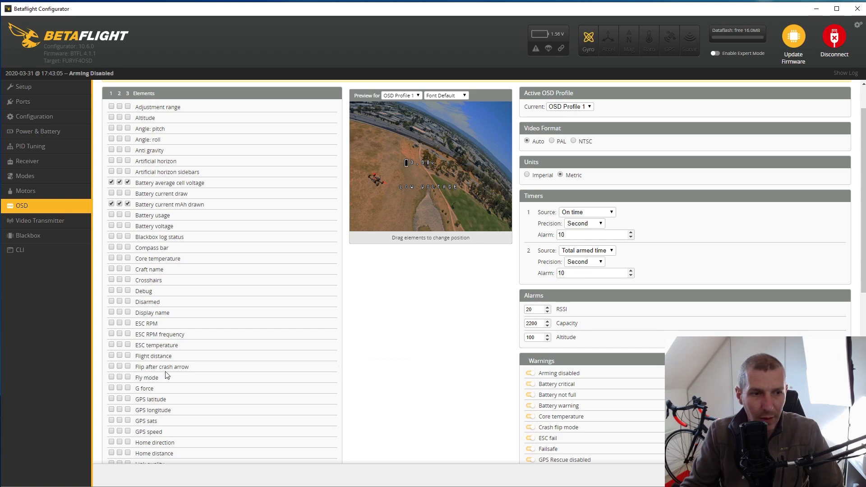
Enable the Timer 1 OSD element for all three profiles.
scroll(171, 361, down, 1)
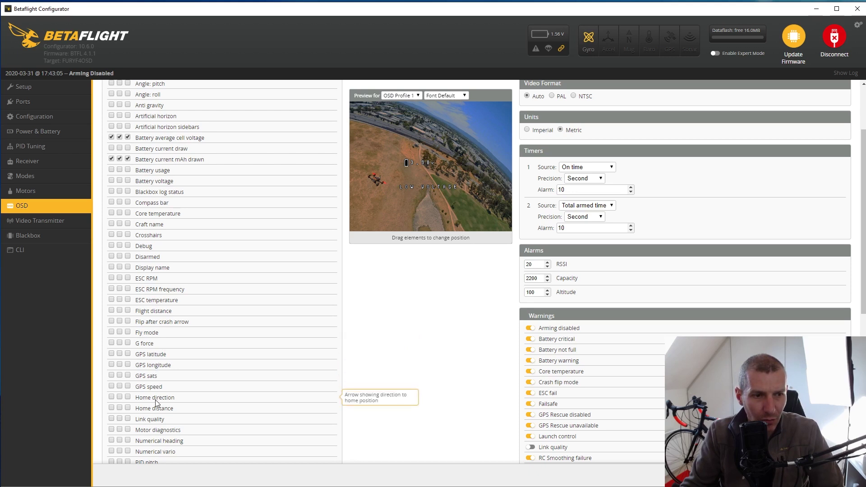
scroll(157, 403, down, 5)
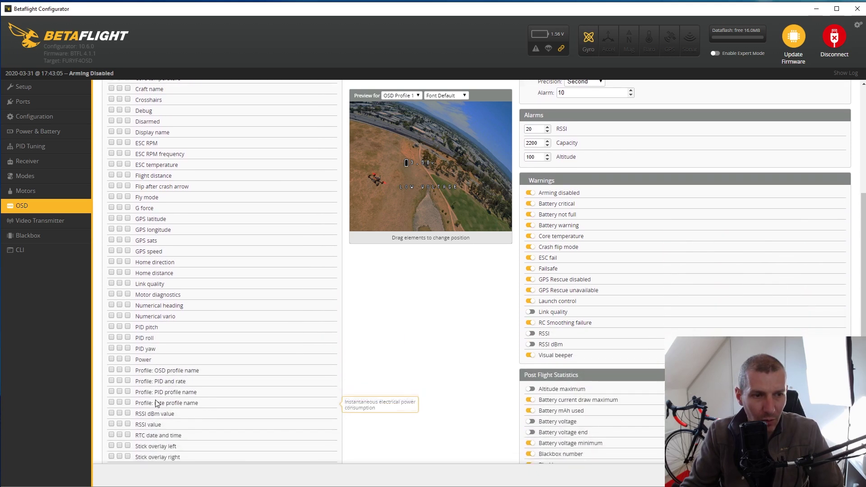
scroll(157, 403, down, 2)
scroll(131, 400, down, 2)
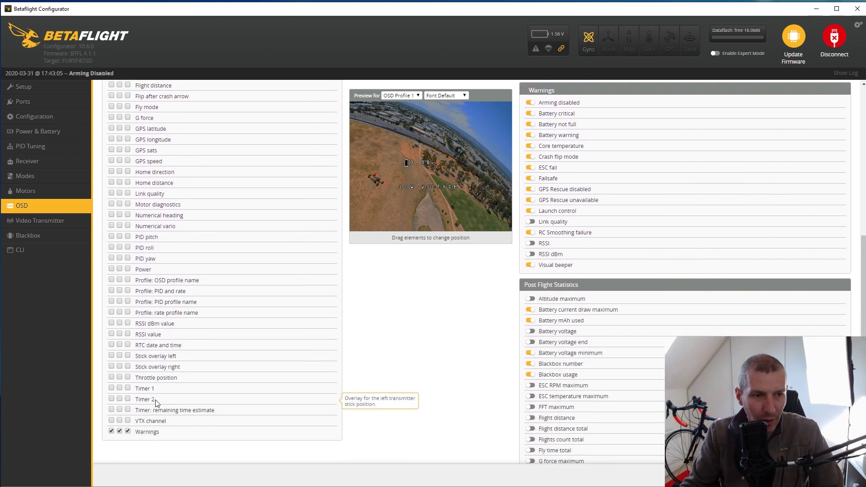
click(111, 388)
click(120, 389)
click(128, 389)
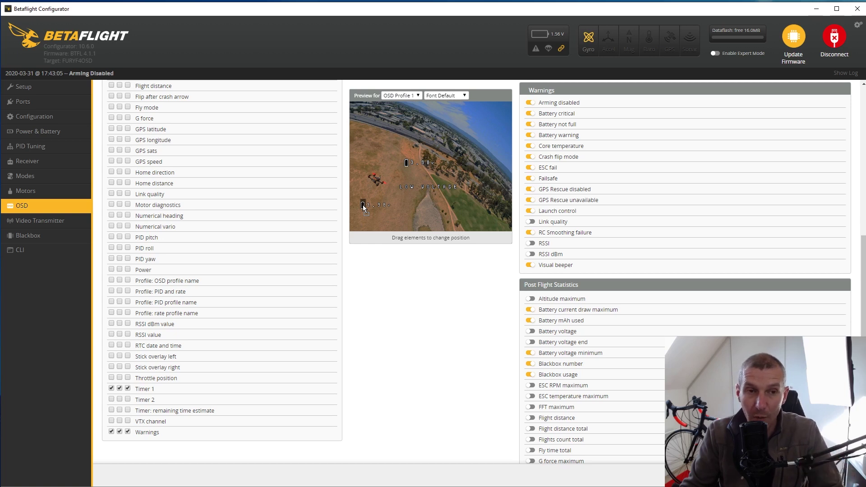
Arrange the OSD preview's lower row with cell voltage at the left, mAh drawn in the centre and Timer 1 at the right.
mouse_move(363, 205)
mouse_down()
mouse_move(377, 257)
mouse_move(362, 203)
mouse_up()
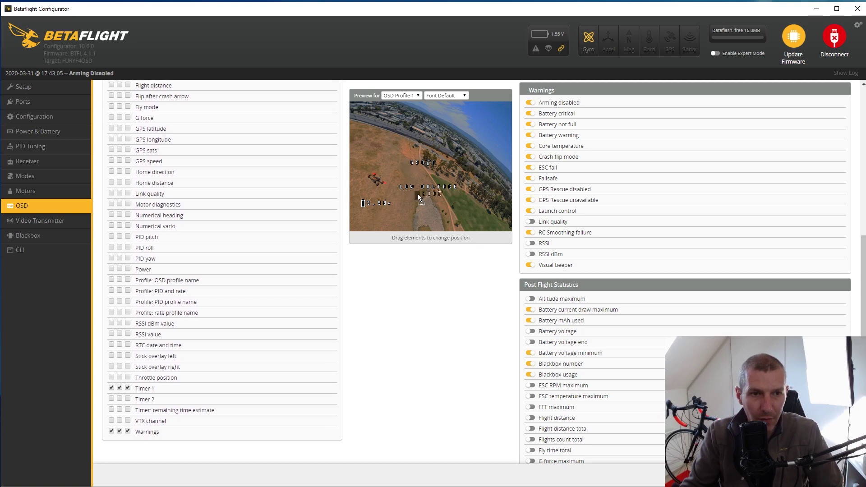
drag(414, 201, 478, 204)
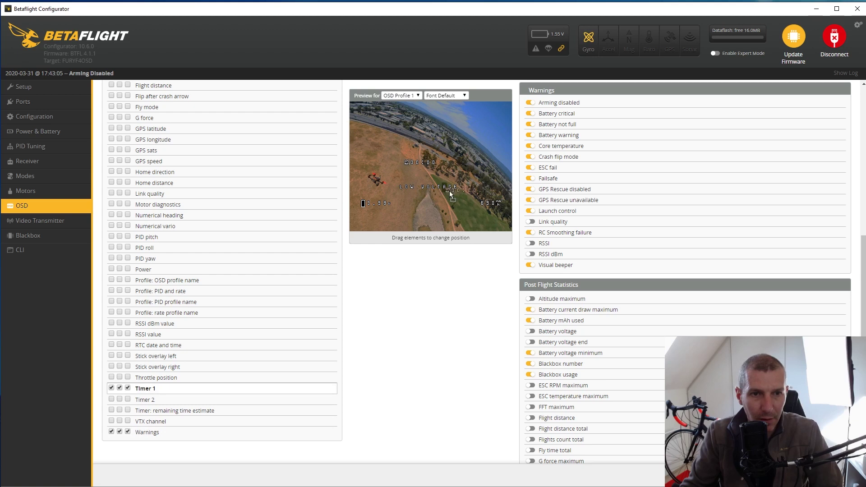
drag(472, 200, 445, 206)
drag(468, 211, 483, 203)
drag(416, 201, 425, 206)
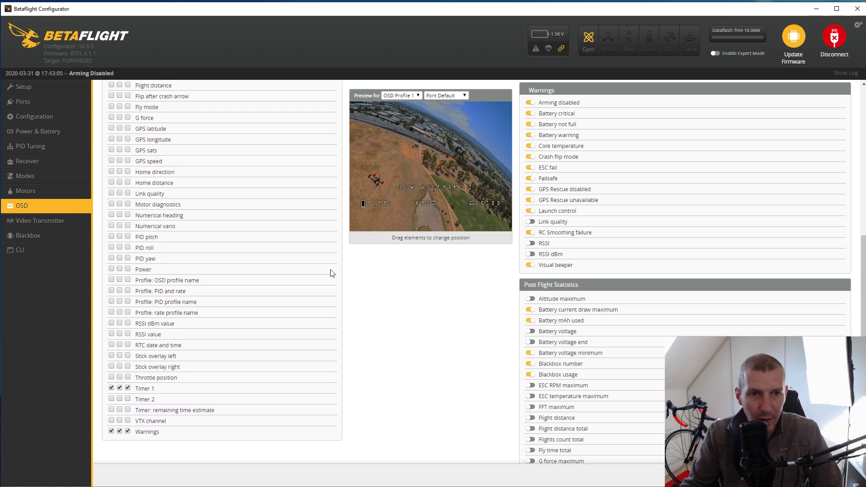
Enable Battery current draw for all three OSD profiles and place it just below the mAh drawn element in the preview.
scroll(151, 325, up, 1)
scroll(151, 325, up, 5)
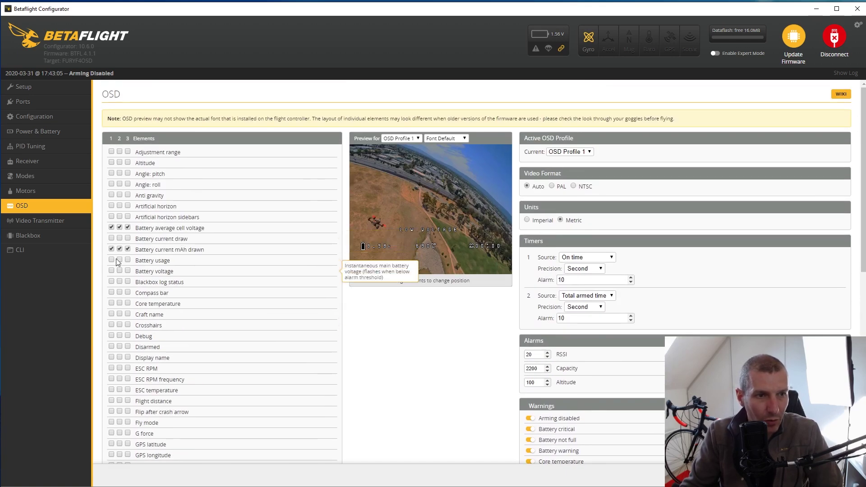
click(112, 239)
click(119, 239)
click(127, 238)
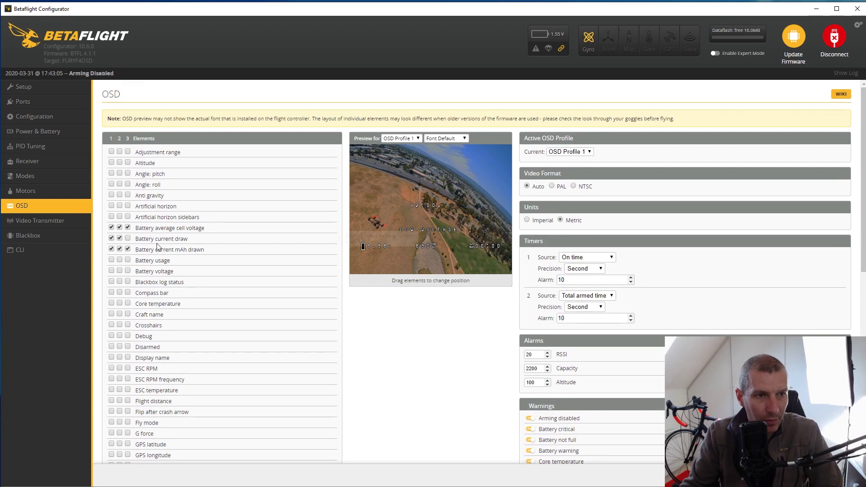
drag(415, 206, 408, 253)
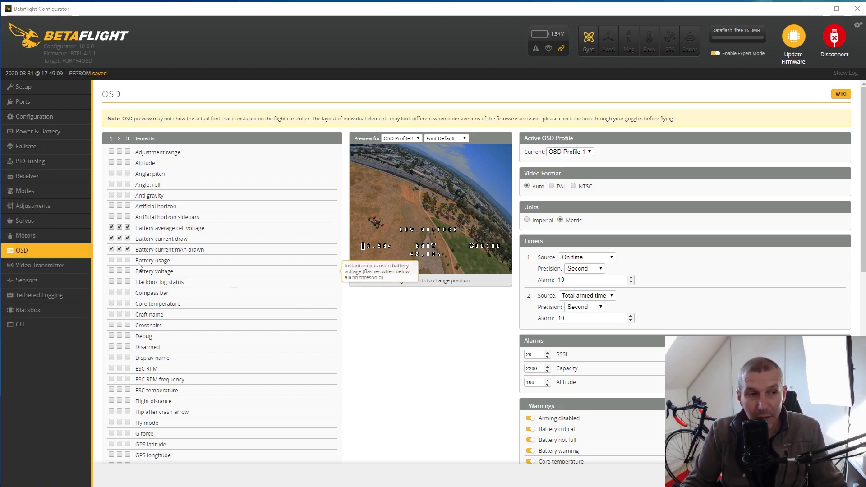
Open the video transmitter settings, review the selected mode and VTX table, and save them.
click(57, 265)
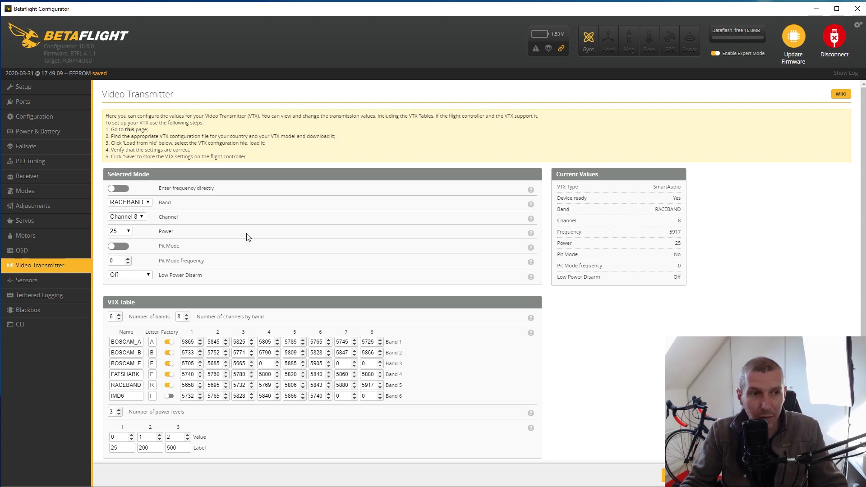
scroll(604, 385, down, 1)
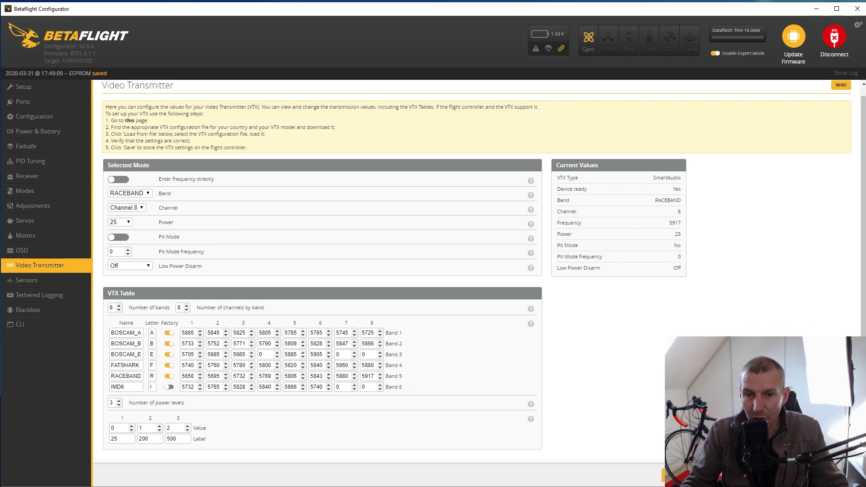
click(663, 475)
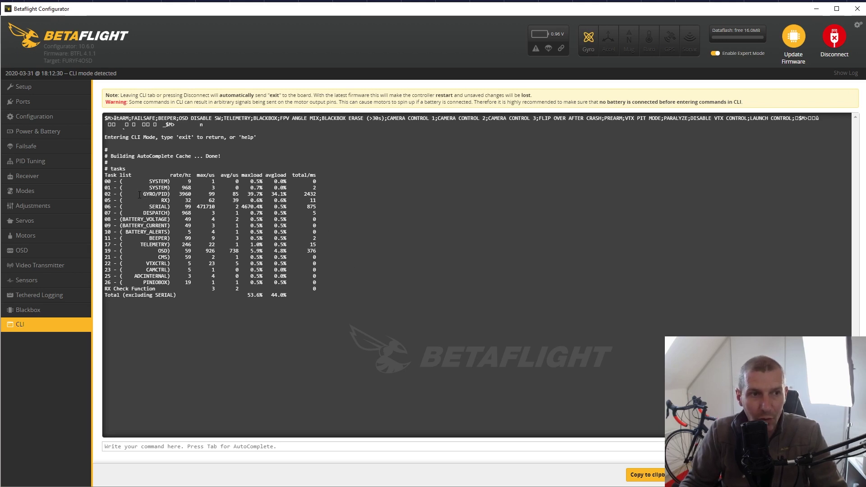
Examine the GYRO/PID rate in the CLI task list, running the tasks command repeatedly to compare readings.
drag(140, 194, 192, 194)
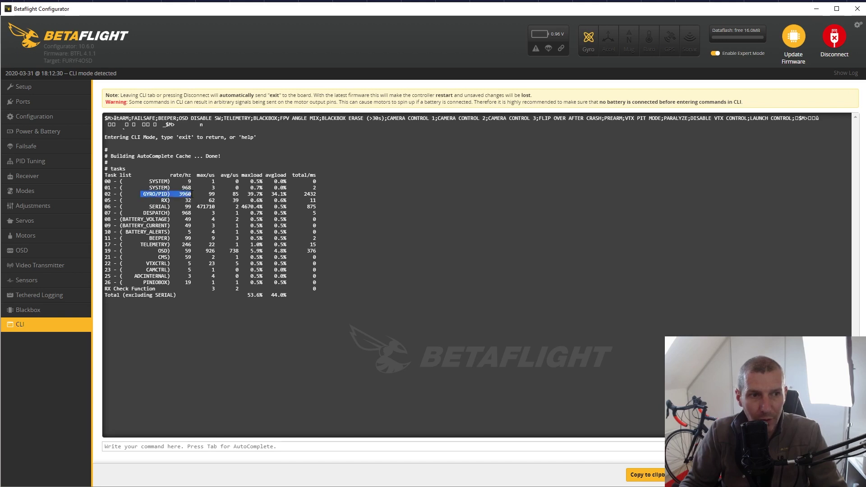
click(387, 291)
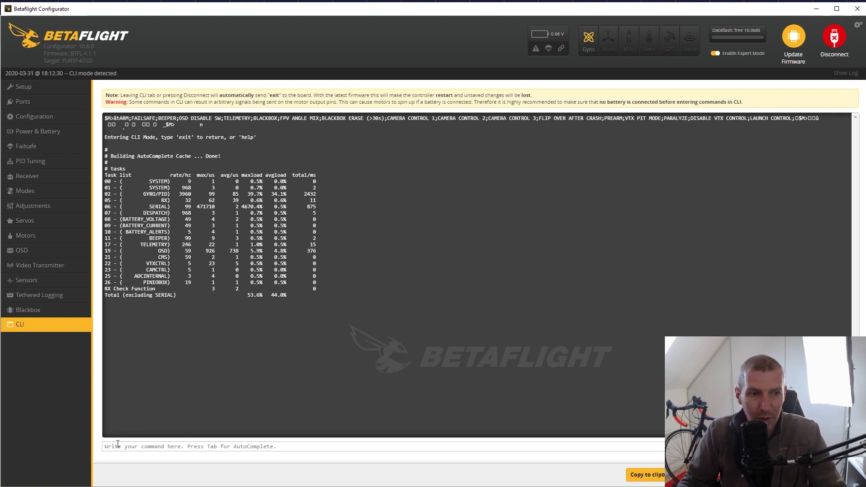
text(ta)
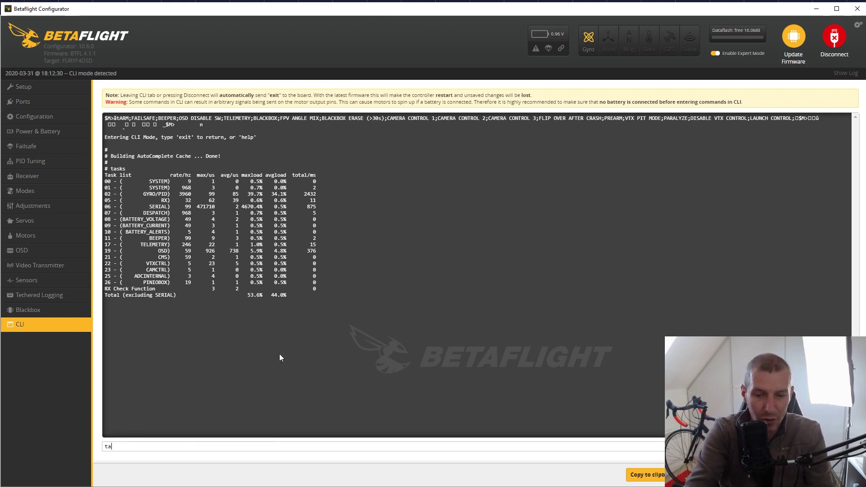
text(sks)
key(Return)
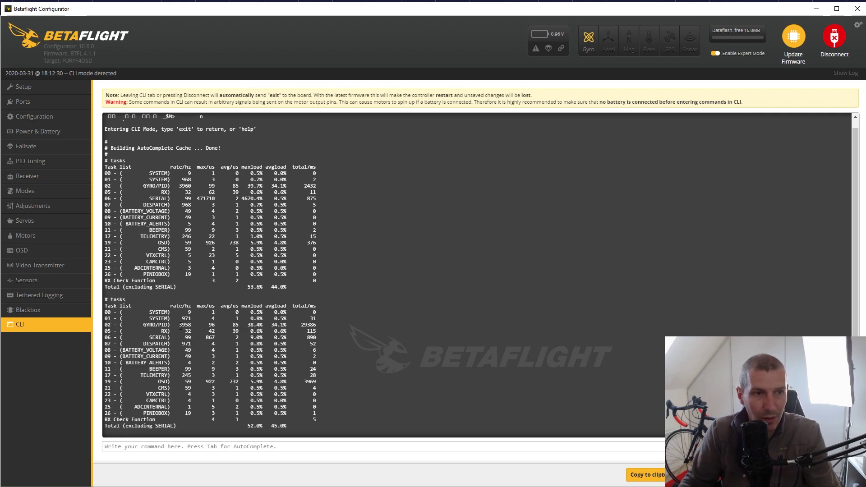
text(tasks)
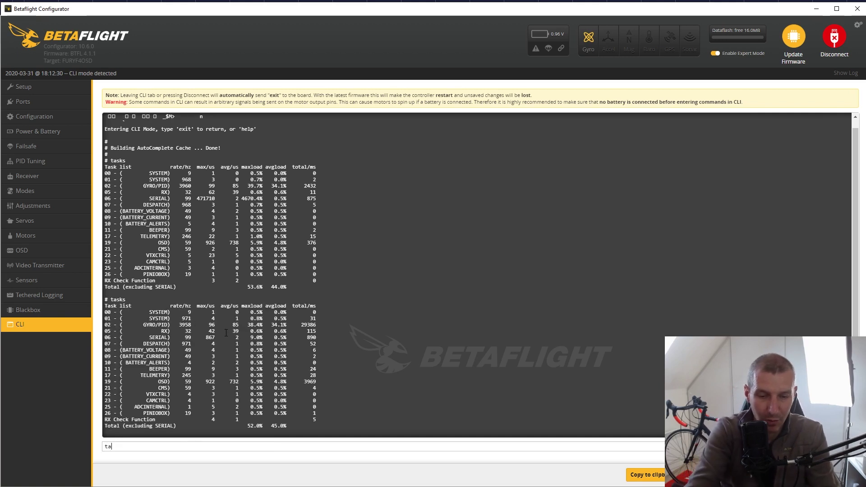
key(Return)
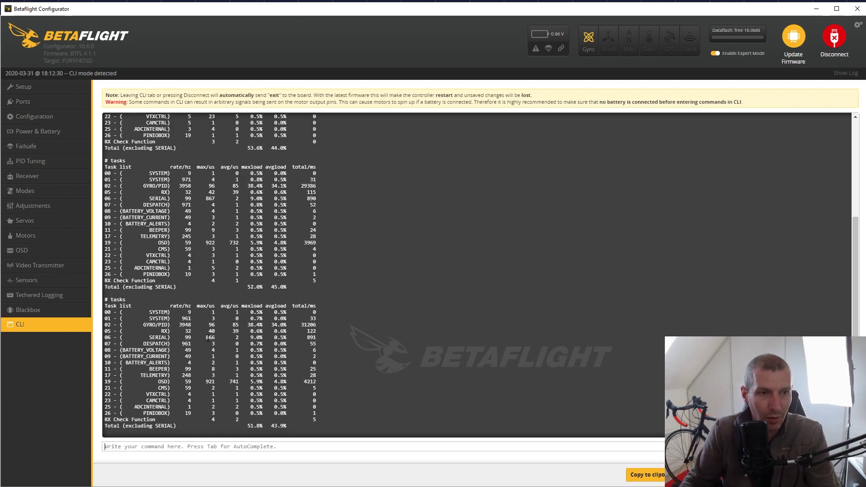
text(tasks)
key(Return)
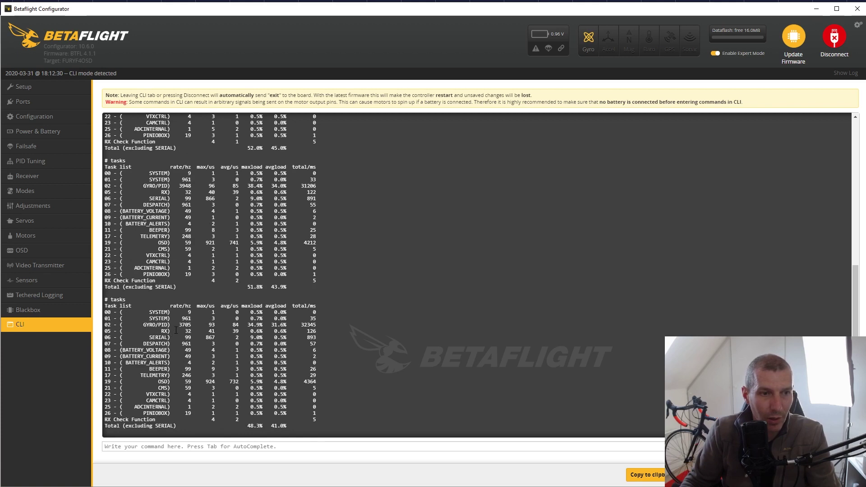
text(tas)
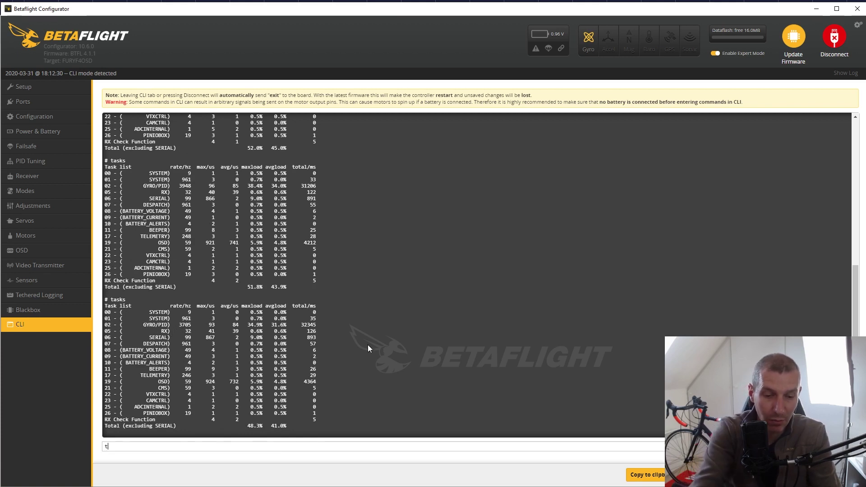